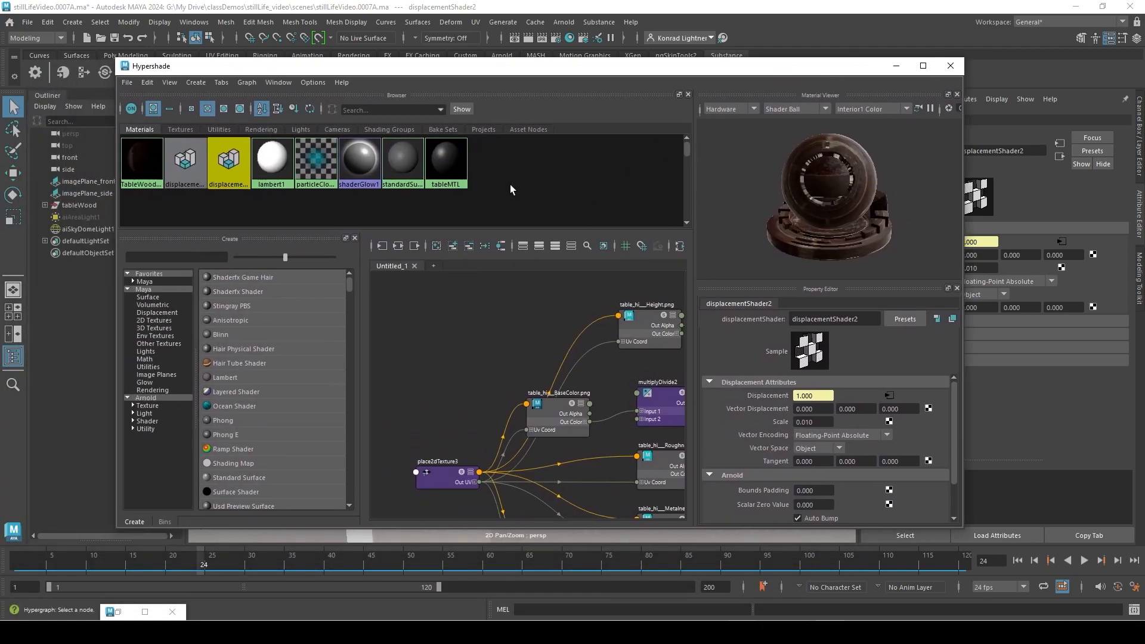
Maximize the Hypershade and reposition the set2 and TableWoodMTL nodes to spread out the end of the shading network.
click(924, 65)
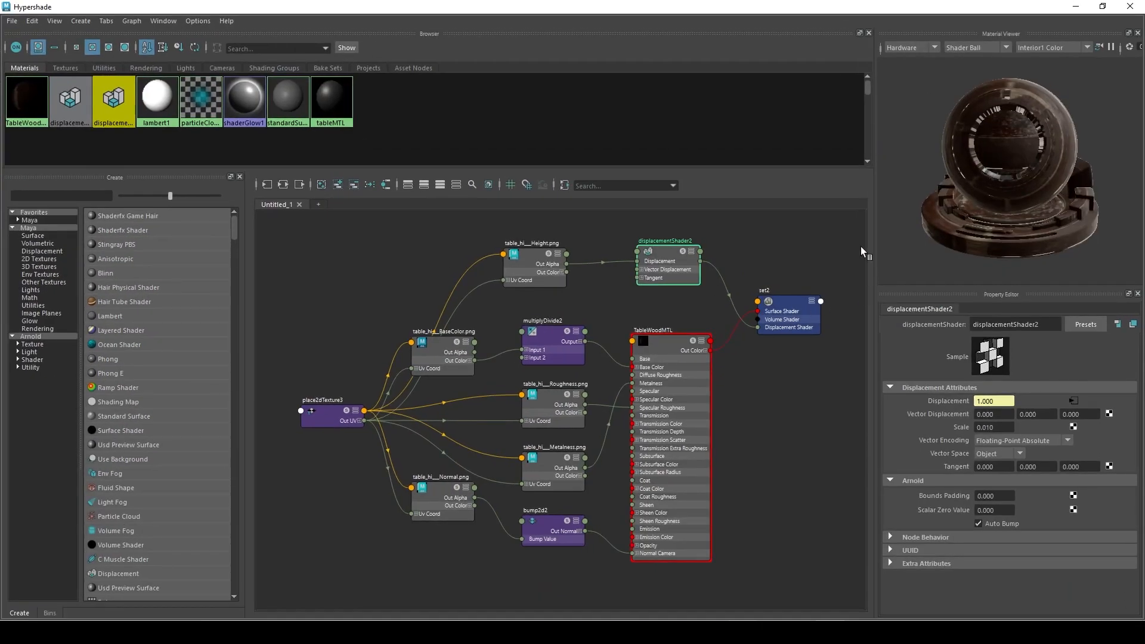
drag(801, 305, 813, 314)
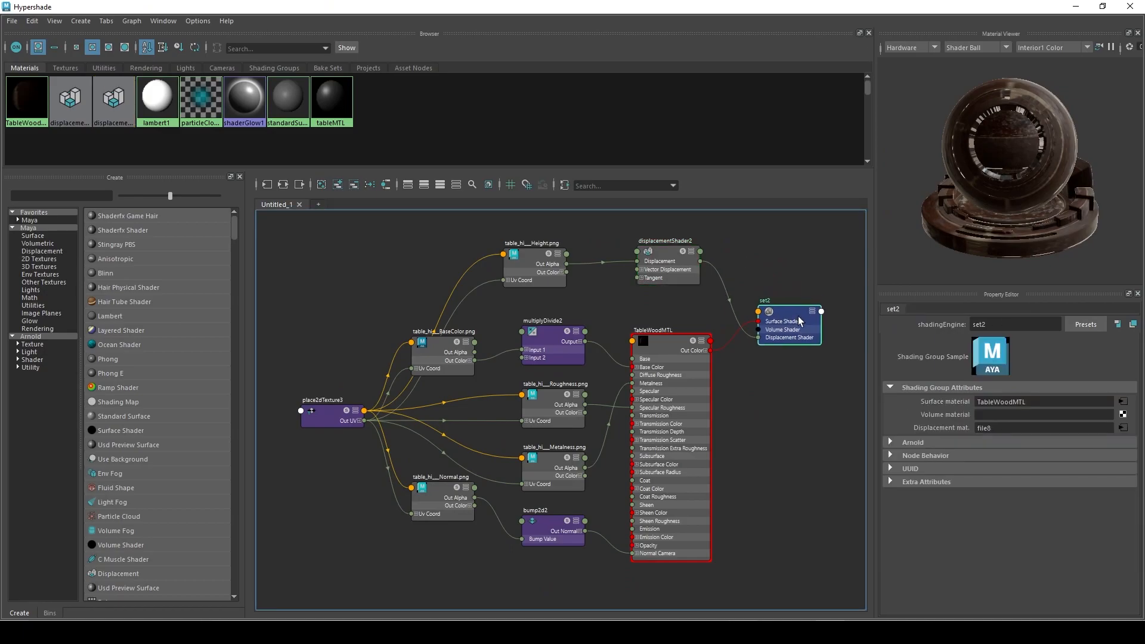
mouse_move(671, 351)
mouse_down()
mouse_move(694, 359)
mouse_move(677, 358)
mouse_up()
drag(813, 319, 809, 290)
click(683, 350)
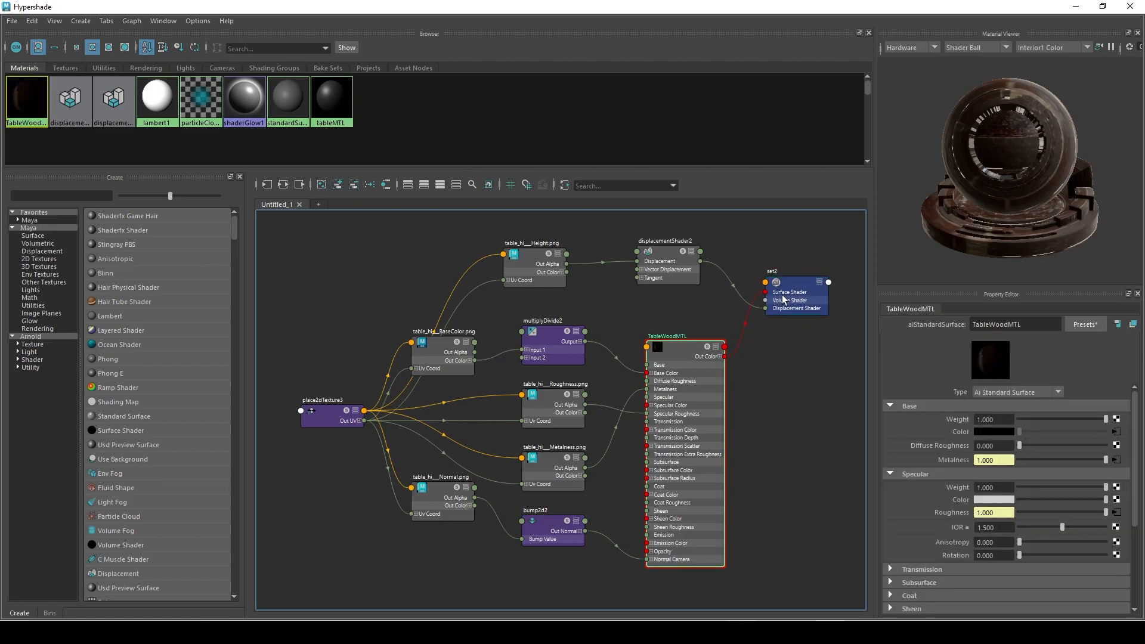
click(800, 281)
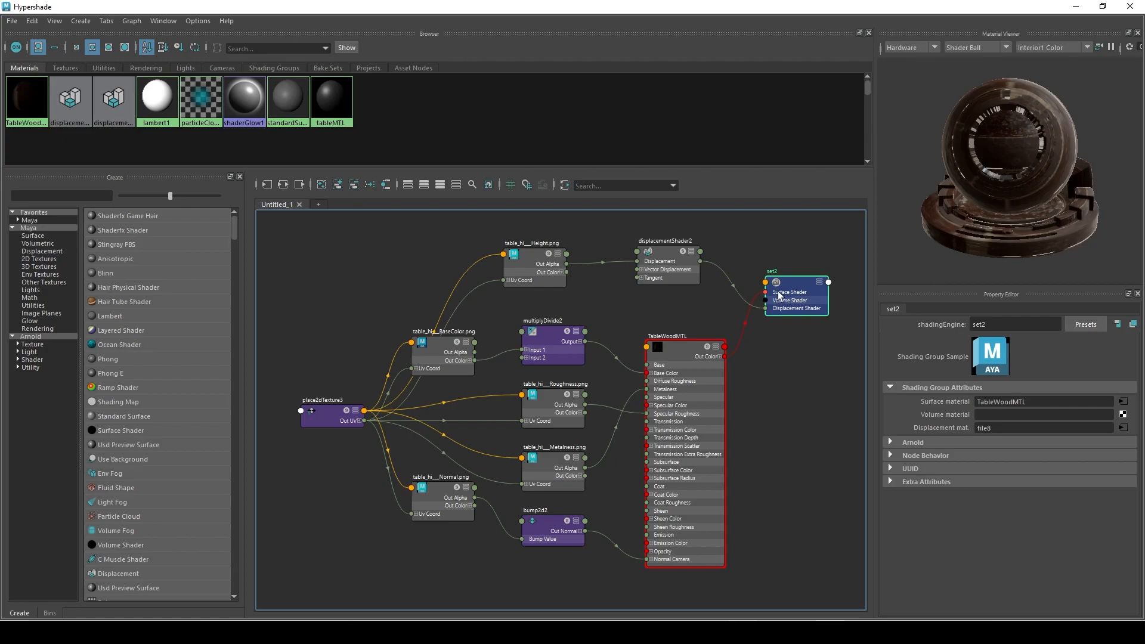
drag(792, 287, 807, 283)
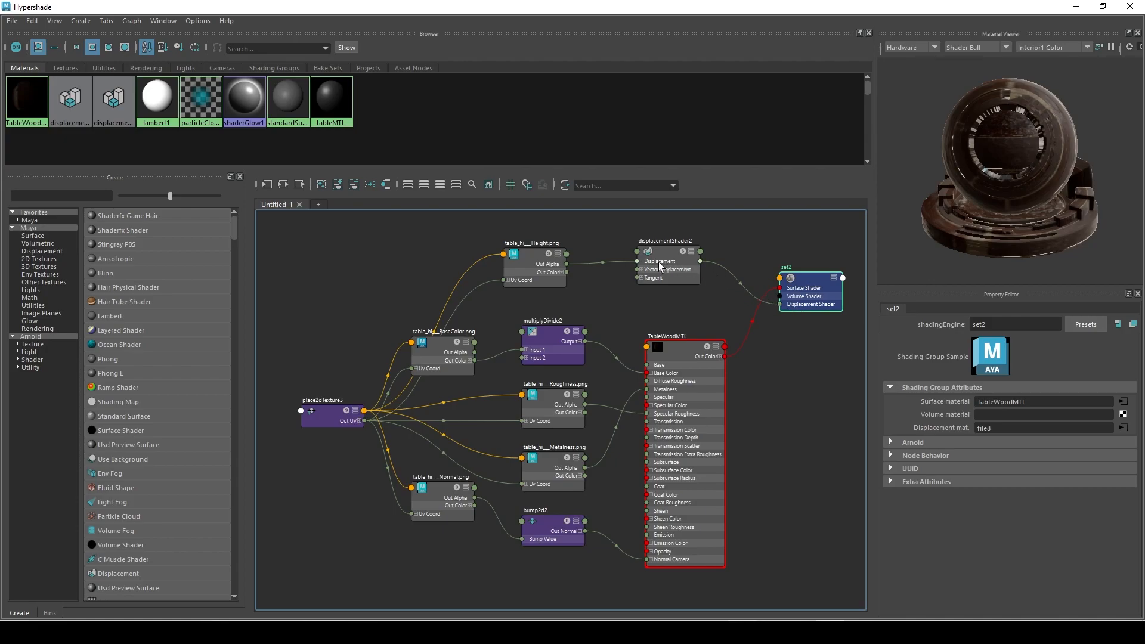
click(686, 358)
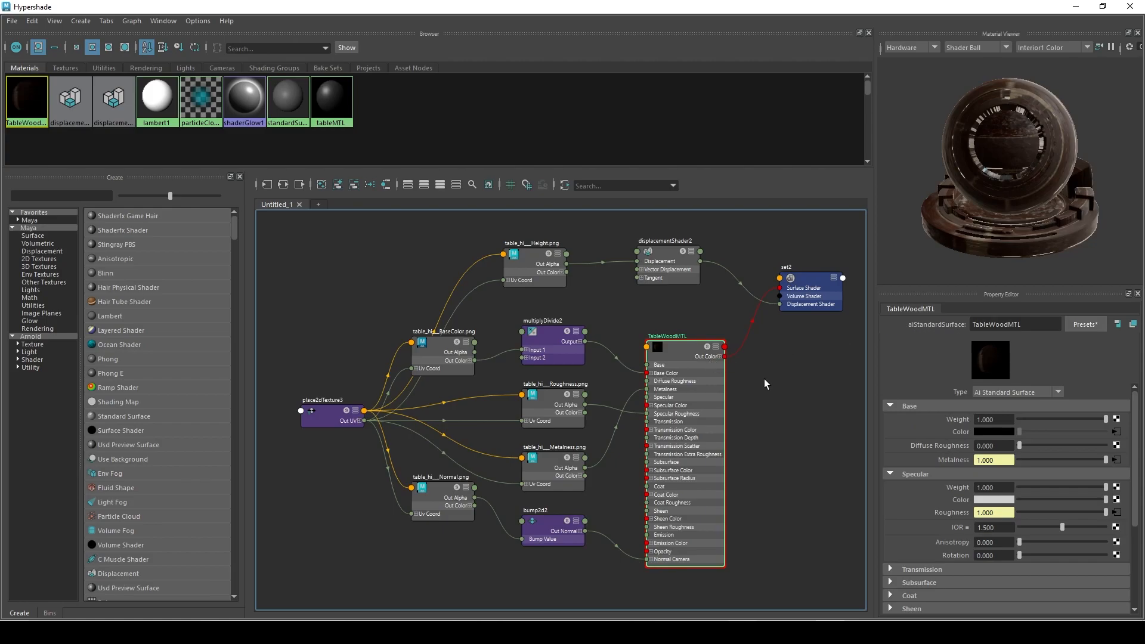
mouse_move(685, 348)
mouse_down()
mouse_move(705, 360)
mouse_move(698, 333)
mouse_move(721, 353)
mouse_move(699, 354)
mouse_up()
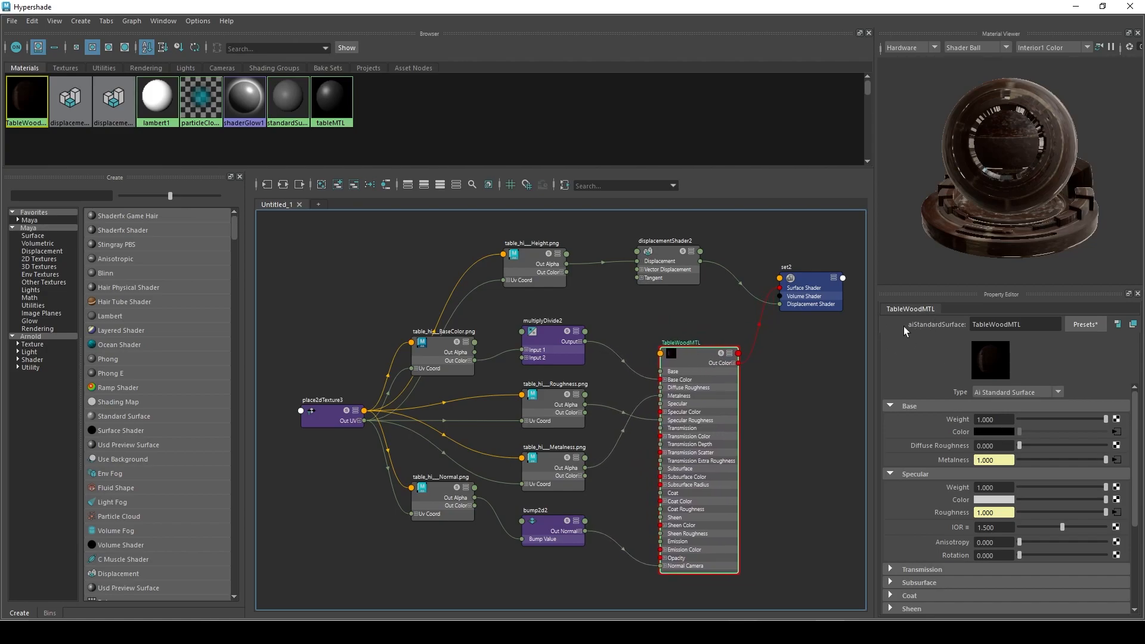
Expand the Arnold node categories in the create list and display the Arnold texture nodes.
click(38, 336)
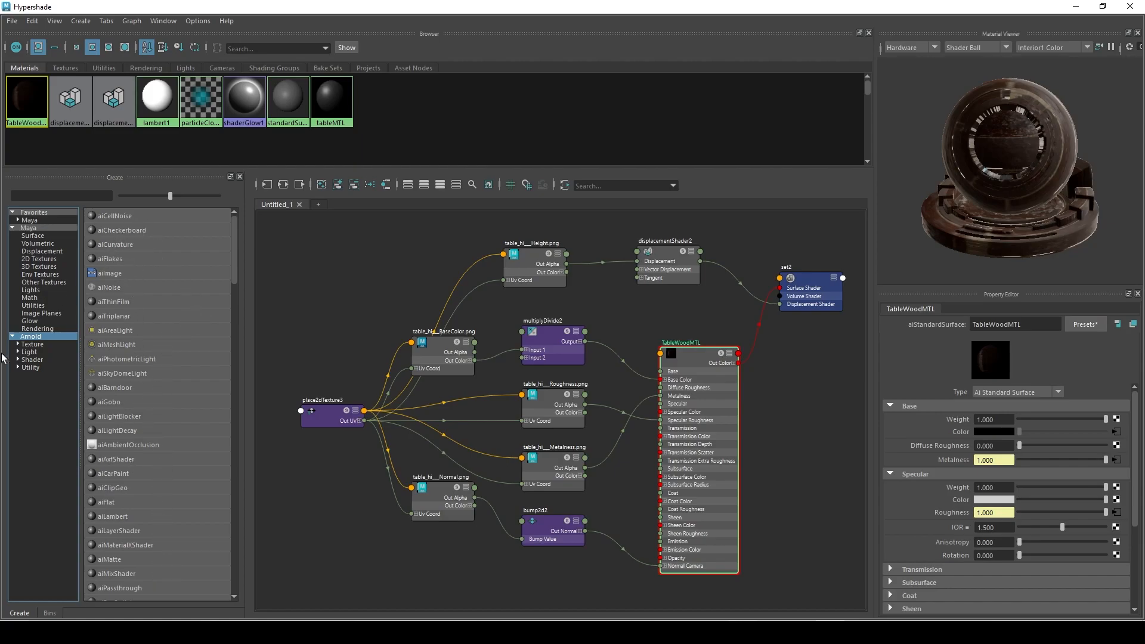
click(18, 344)
click(30, 399)
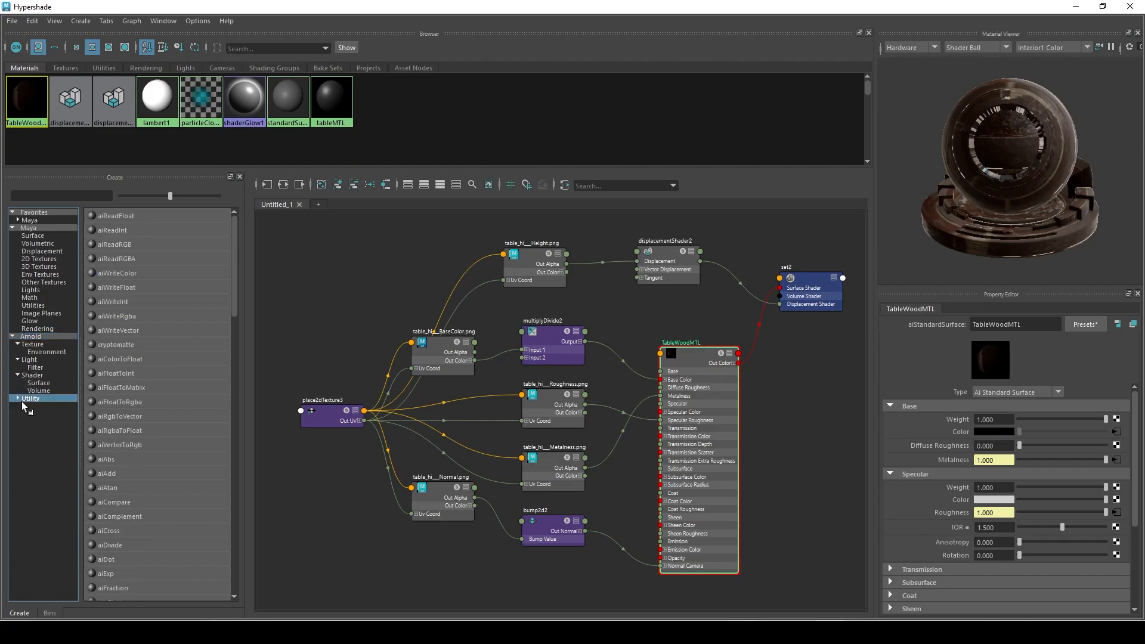
click(43, 345)
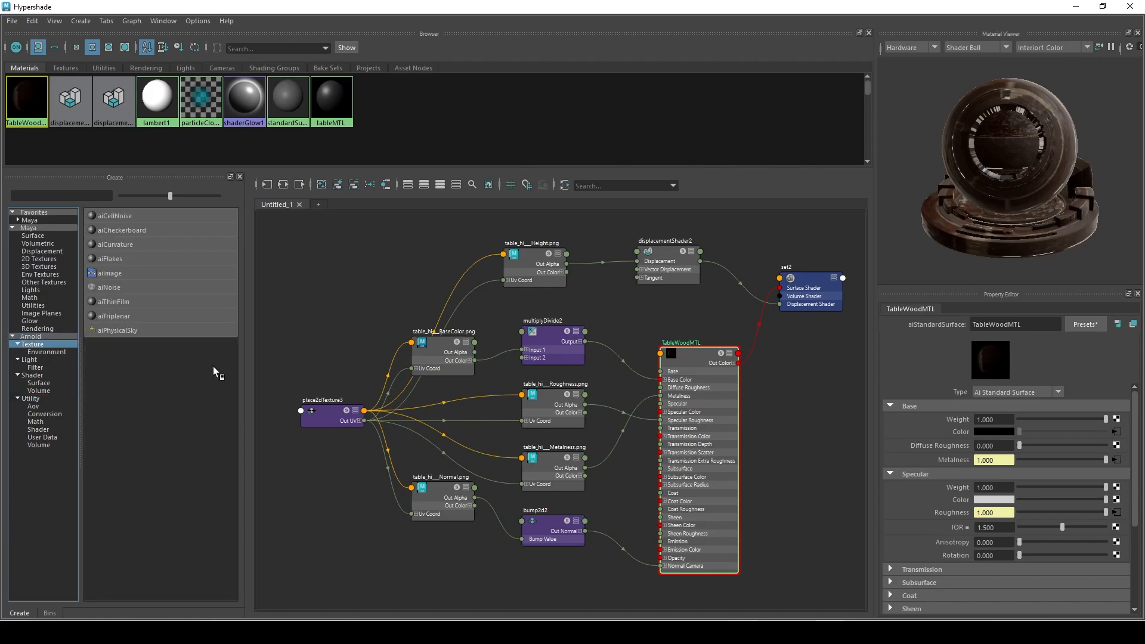
Restore the Hypershade to a floating window, bring up and enlarge the Arnold RenderView, stop its render and move it aside.
click(657, 261)
drag(1038, 7, 957, 76)
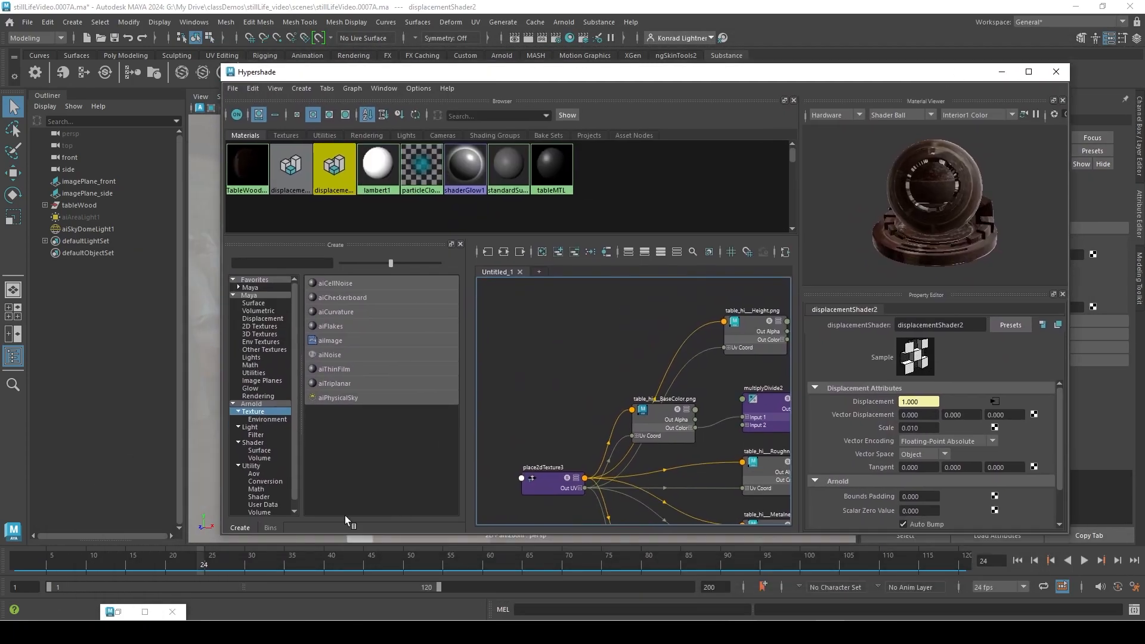
click(148, 613)
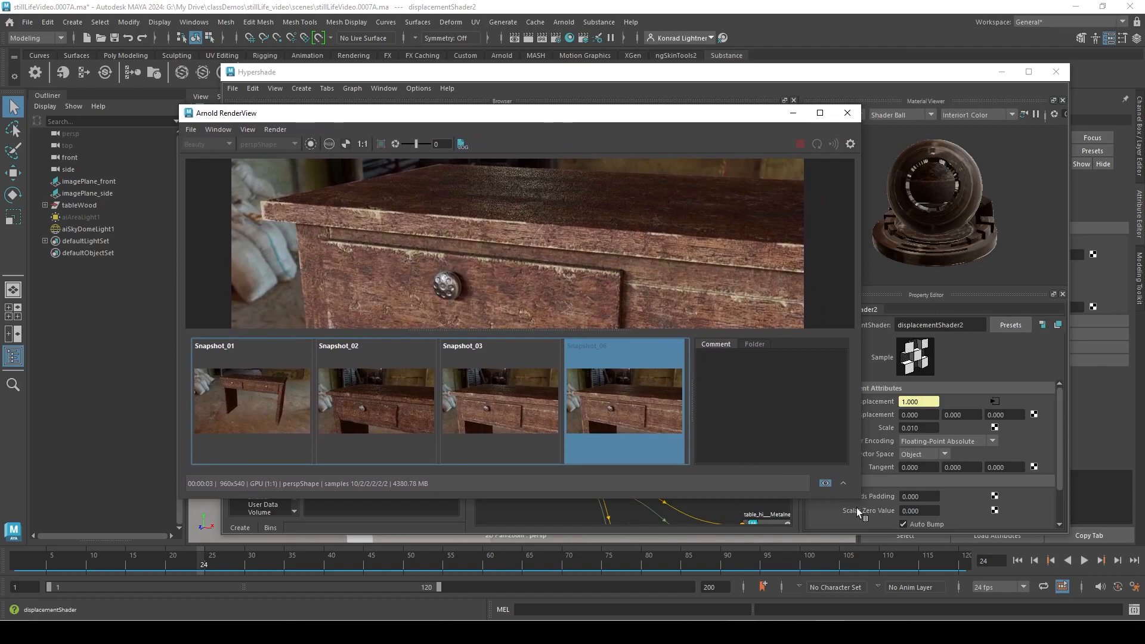
drag(861, 499, 1032, 617)
click(968, 145)
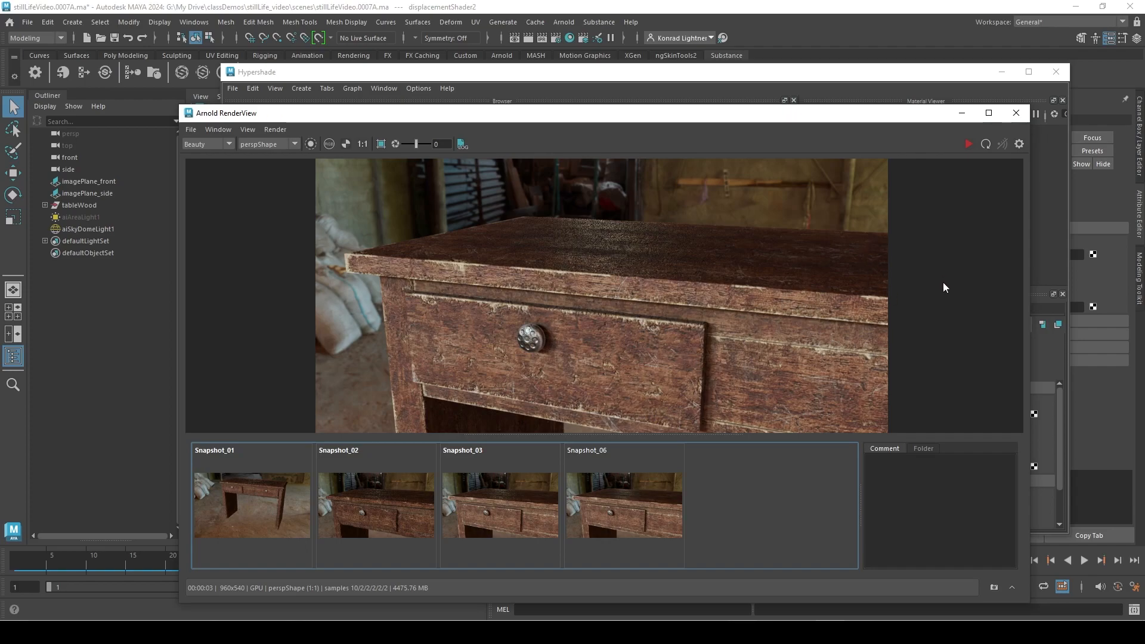
click(962, 113)
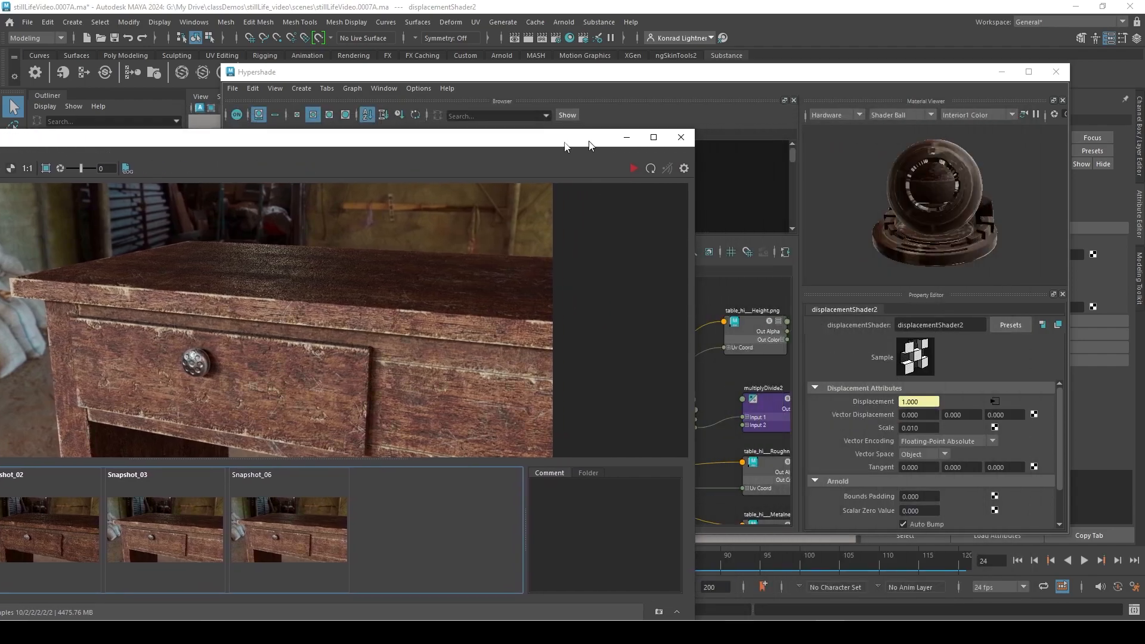
Maximize the Hypershade and spread out the Height, BaseColor, multiplyDivide2 and TableWoodMTL nodes to make room before the material.
click(1029, 72)
drag(569, 346, 591, 342)
drag(435, 339, 485, 327)
drag(525, 263, 431, 246)
drag(698, 365, 741, 375)
drag(573, 345, 575, 350)
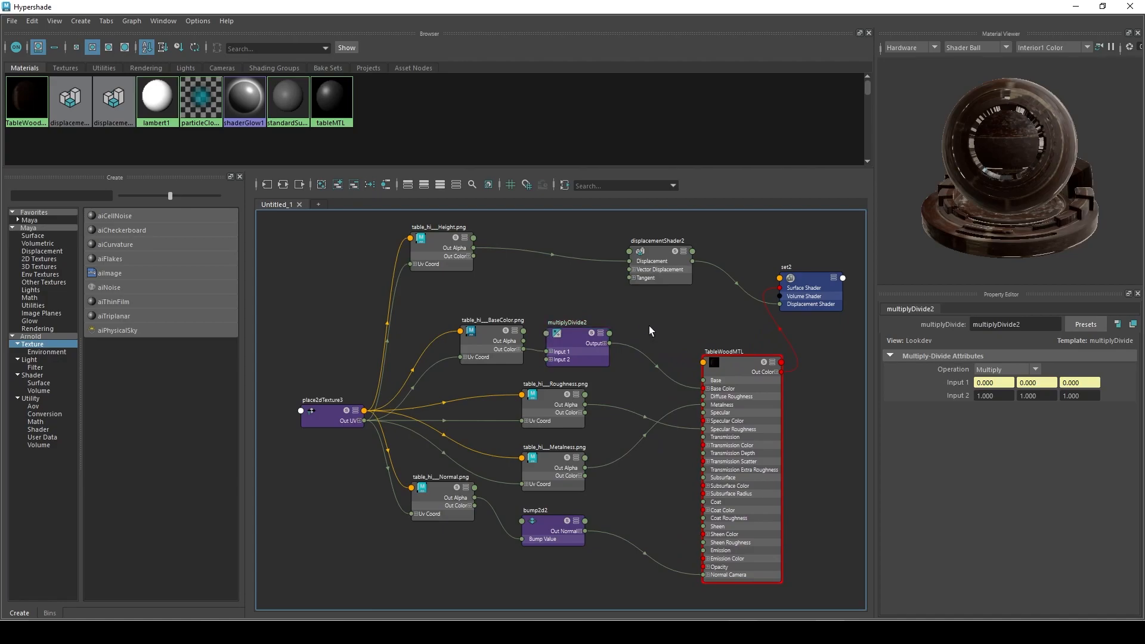
Create an aiColorCorrect node in the graph and place it between multiplyDivide2 and TableWoodMTL.
key(Tab)
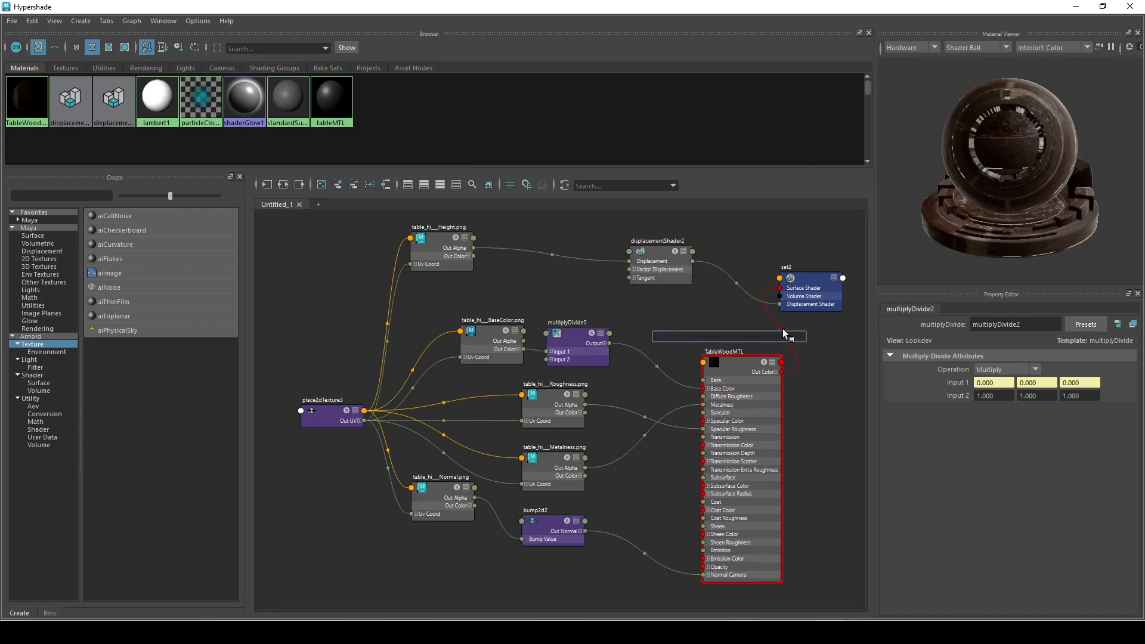
text(a)
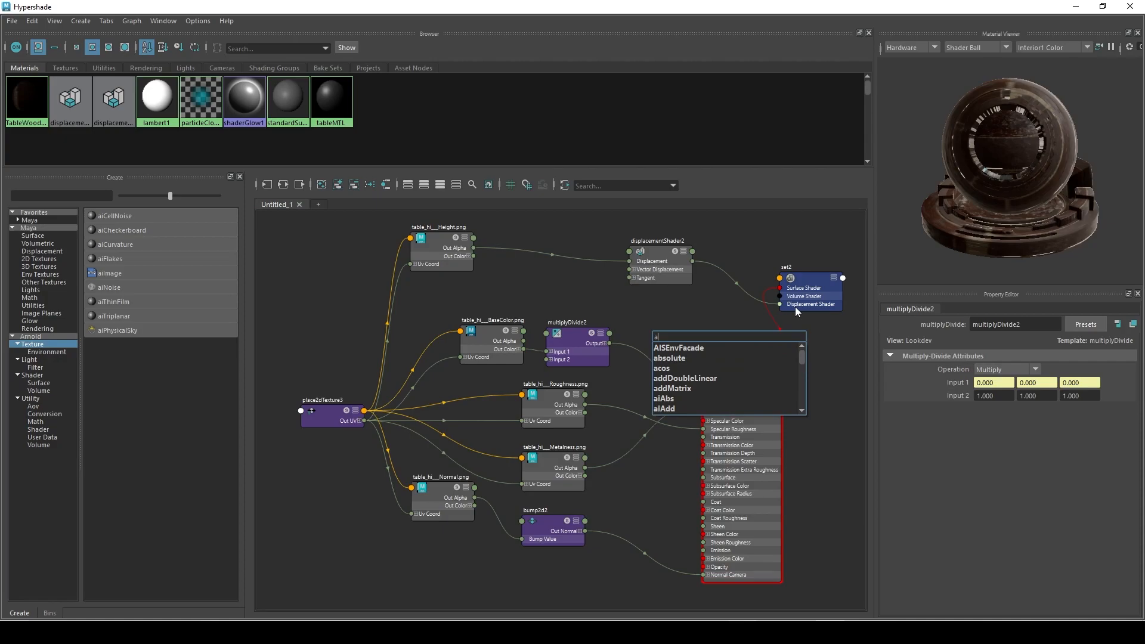
text(iColor)
key(Down)
key(Down)
key(Return)
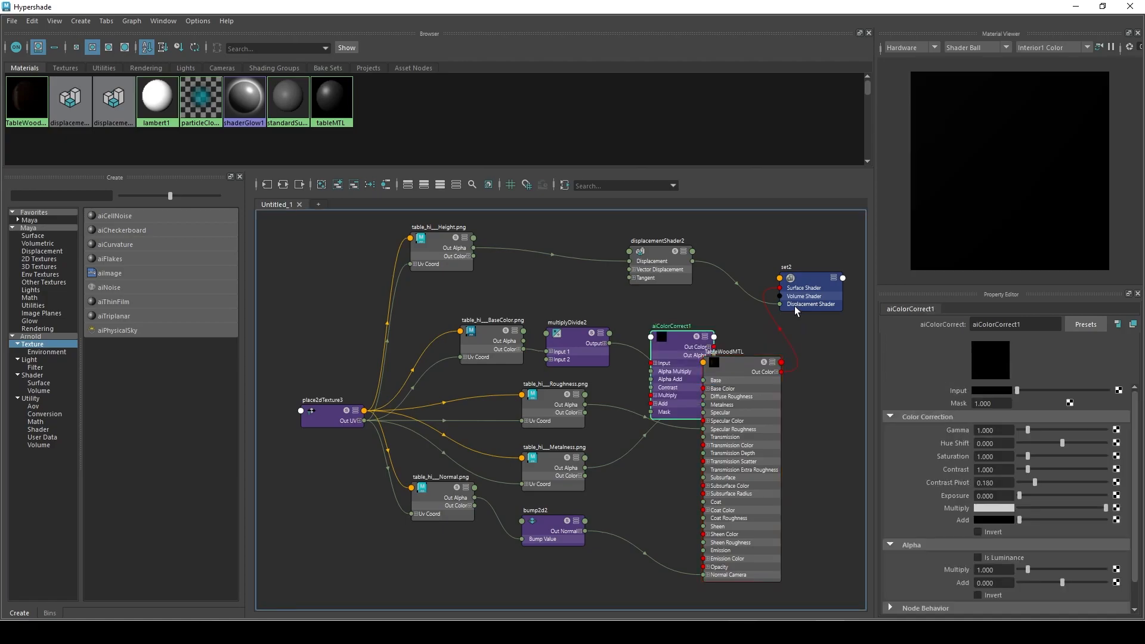
drag(682, 342, 653, 318)
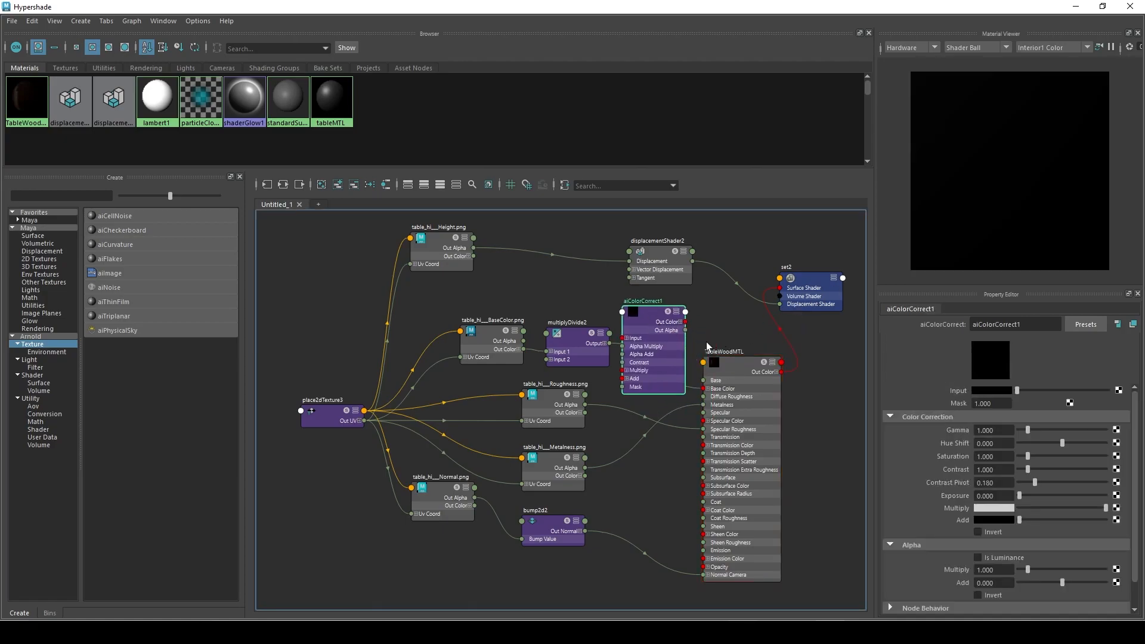
Shift the BaseColor and multiplyDivide2 nodes away and connect multiplyDivide2's Output to the color correct node's Input.
scroll(643, 381, up, 5)
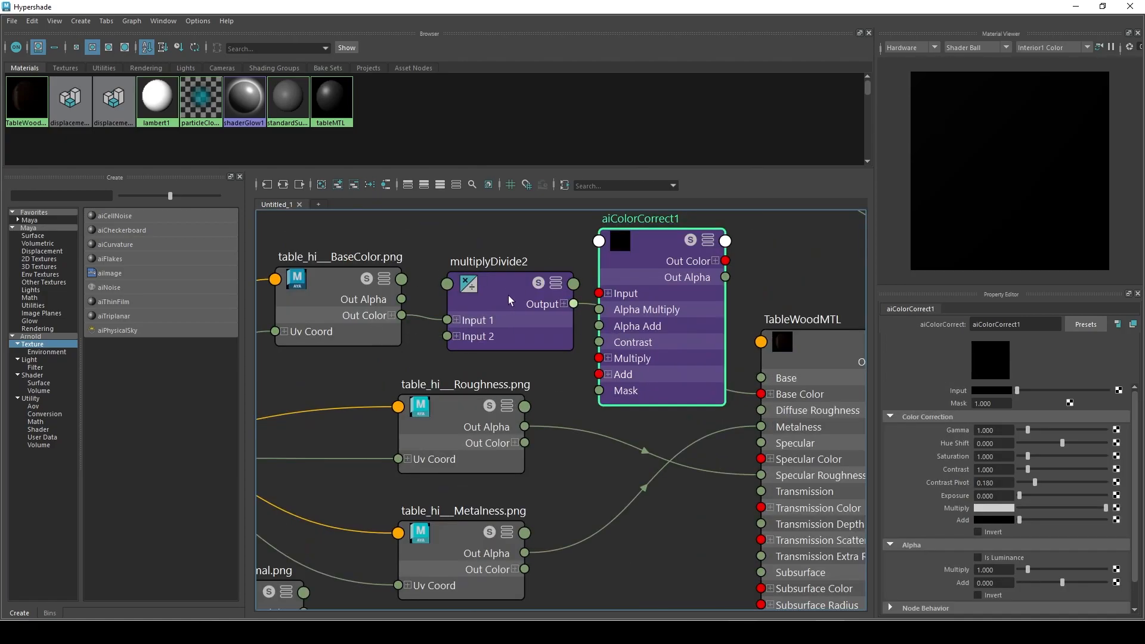
click(490, 263)
drag(489, 260, 493, 251)
drag(348, 297, 312, 268)
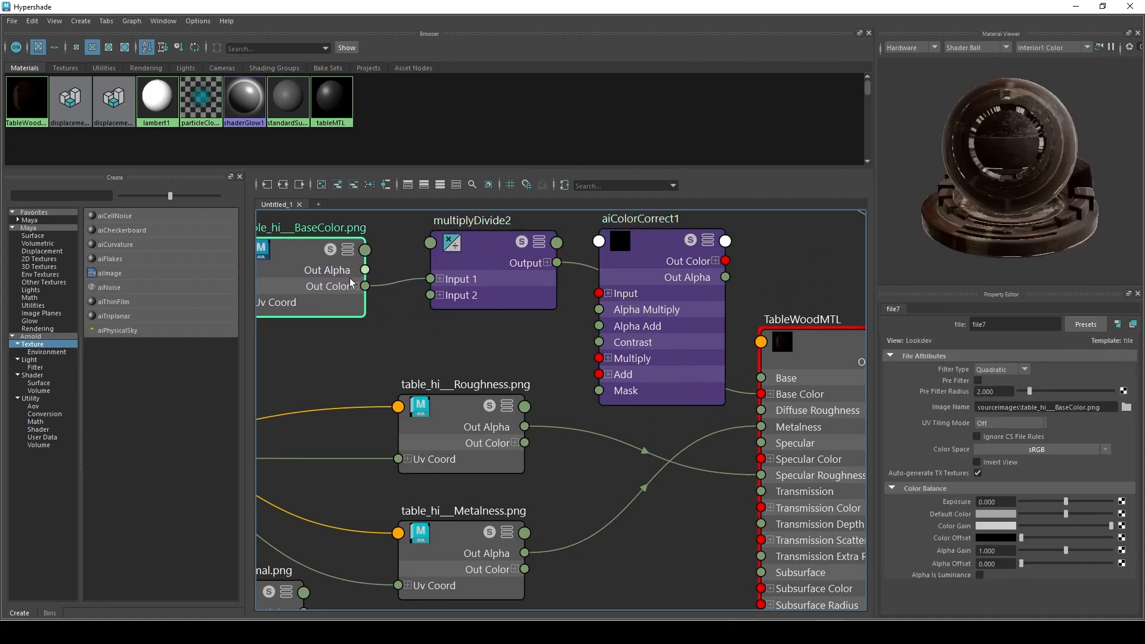
drag(564, 278, 599, 293)
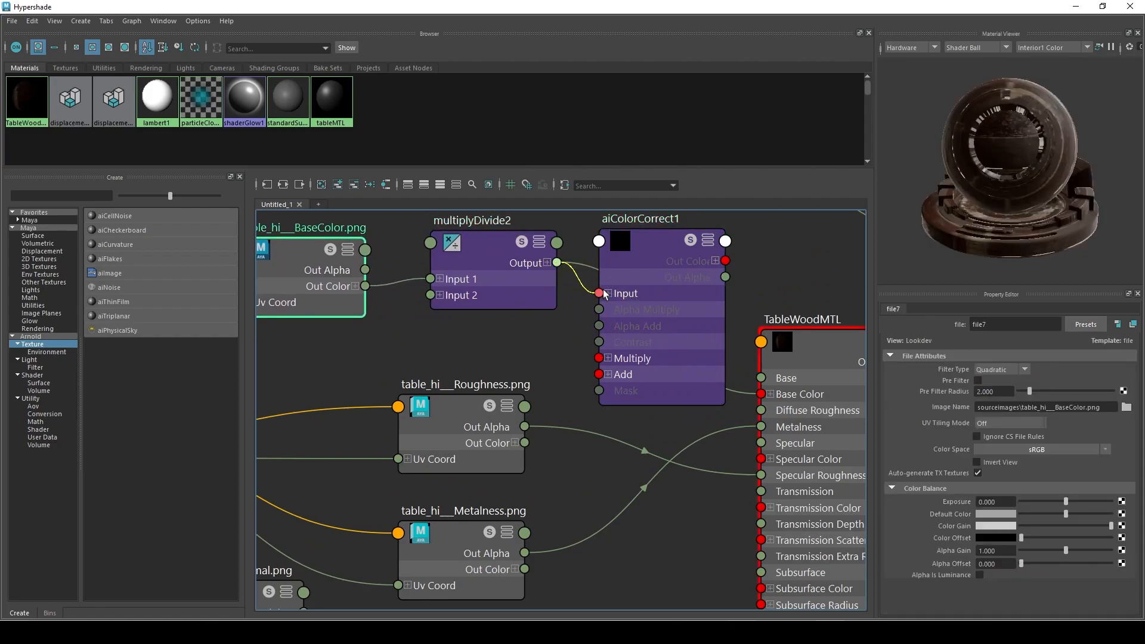
Connect the color correct node's Out Color to TableWoodMTL's Base Color and tidy the node's position.
drag(654, 268, 632, 299)
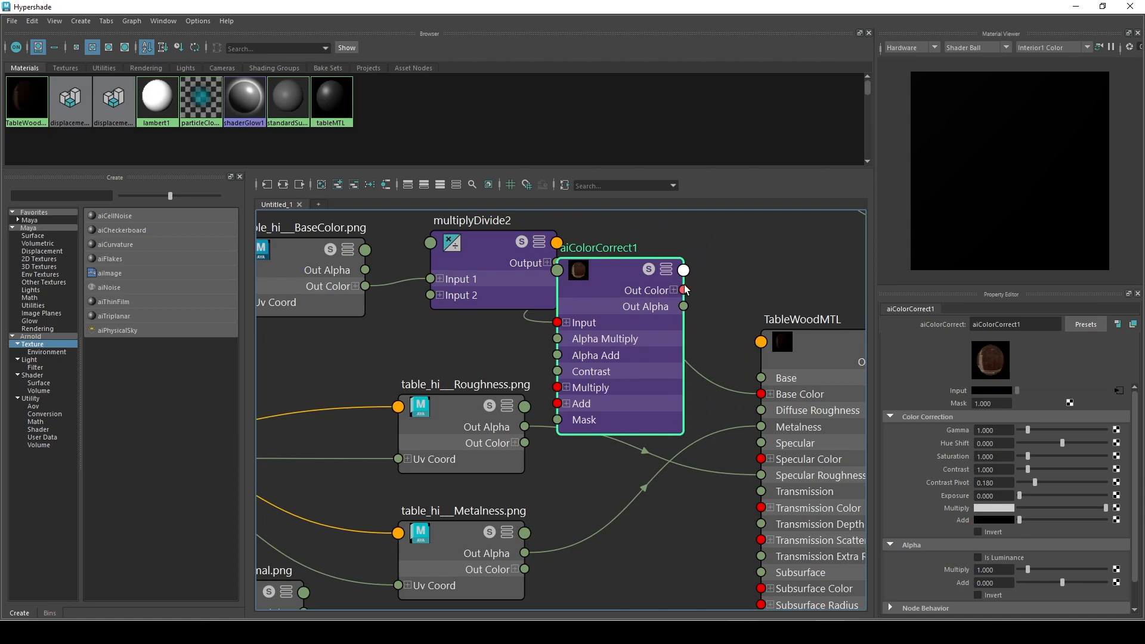
drag(684, 291, 762, 395)
drag(617, 287, 656, 250)
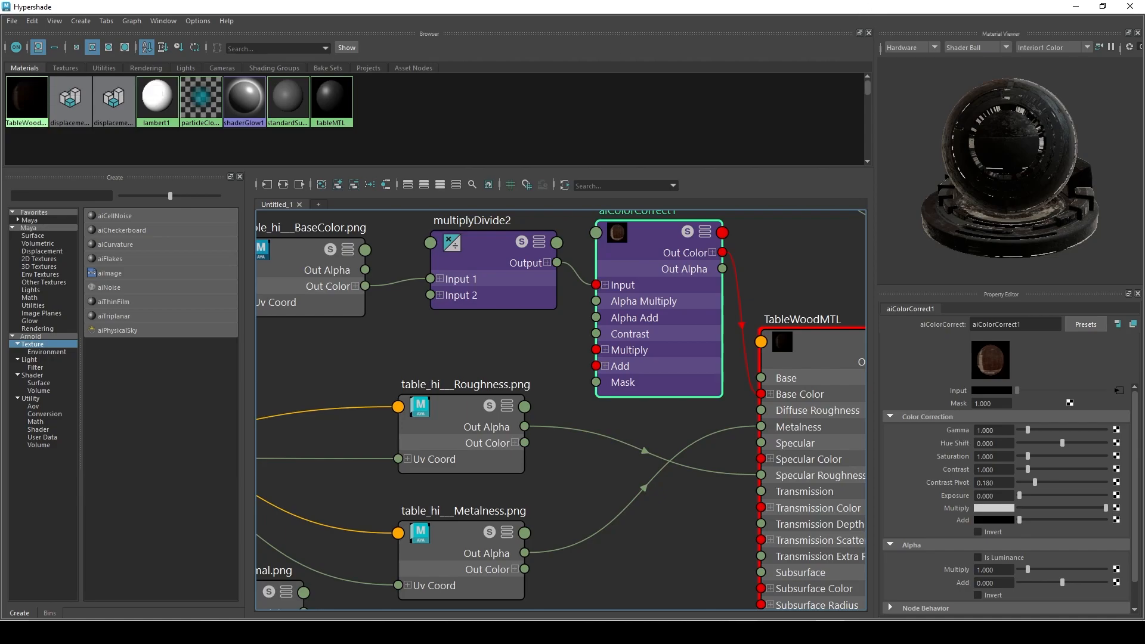
Restore and minimize the Hypershade, and place the Arnold RenderView beside the Attribute Editor.
drag(0, 149, 285, 126)
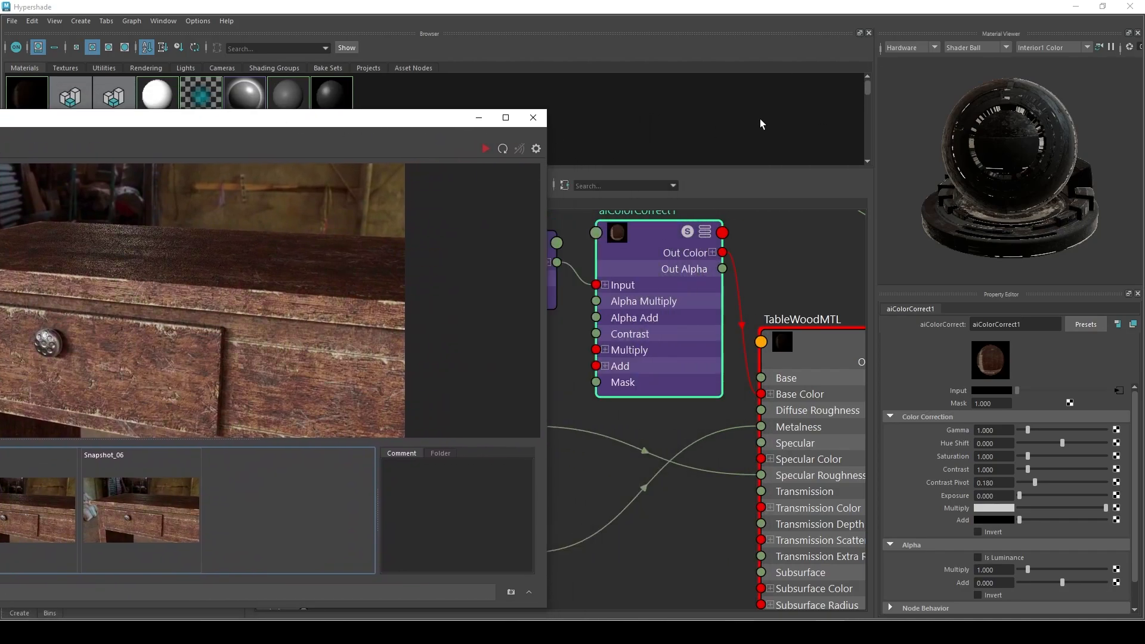
click(802, 348)
drag(940, 8, 738, 97)
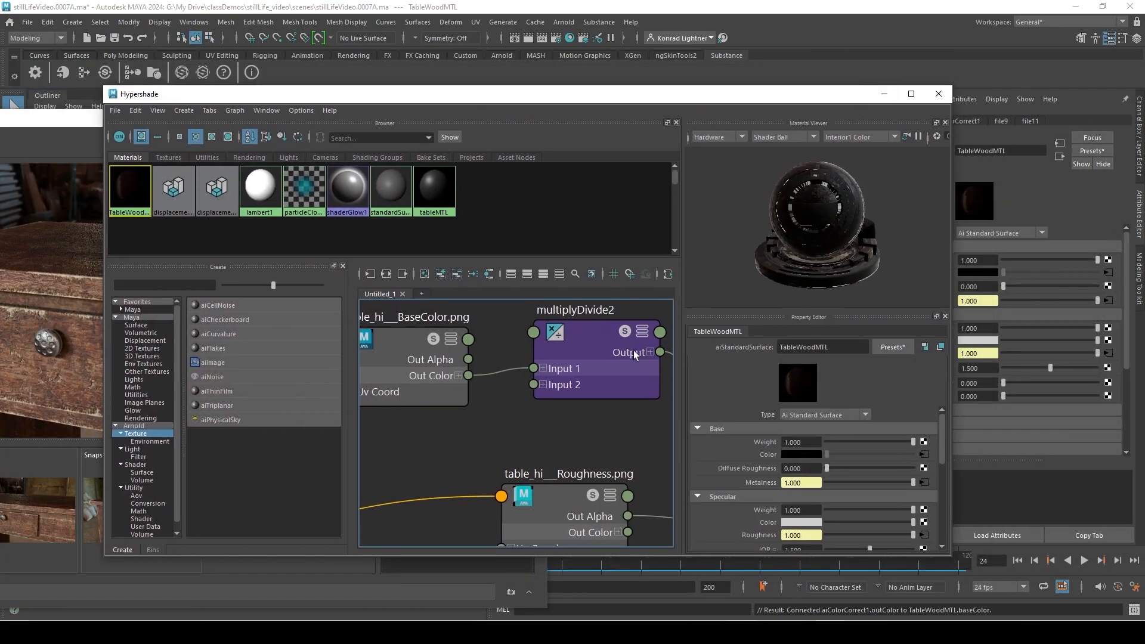
key(a)
alt+middle_drag(514, 363, 424, 310)
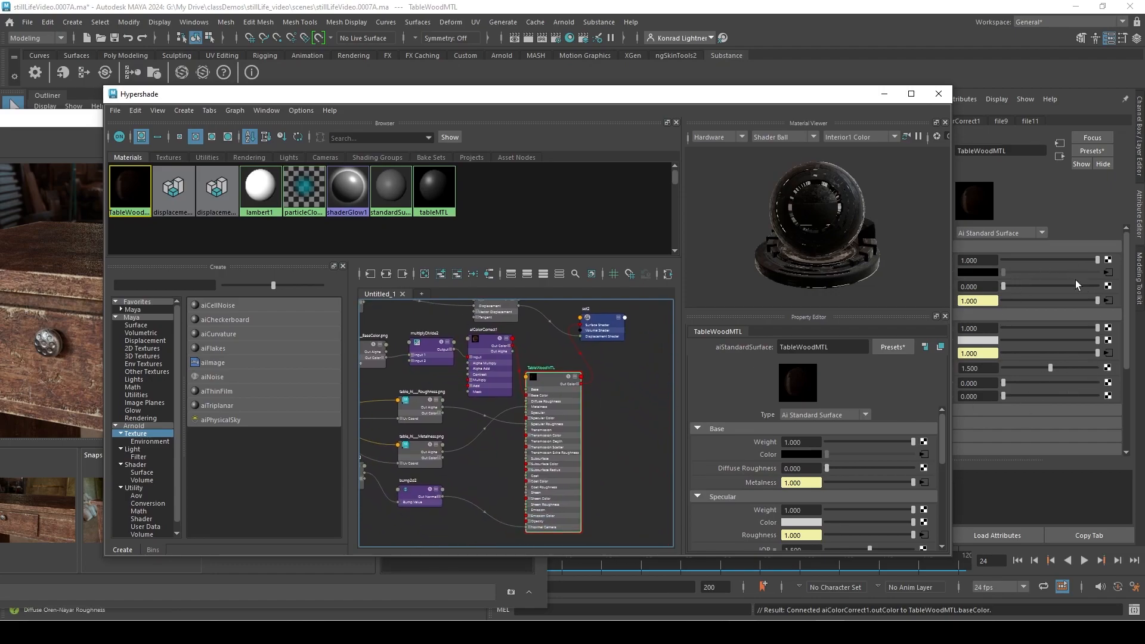
click(884, 94)
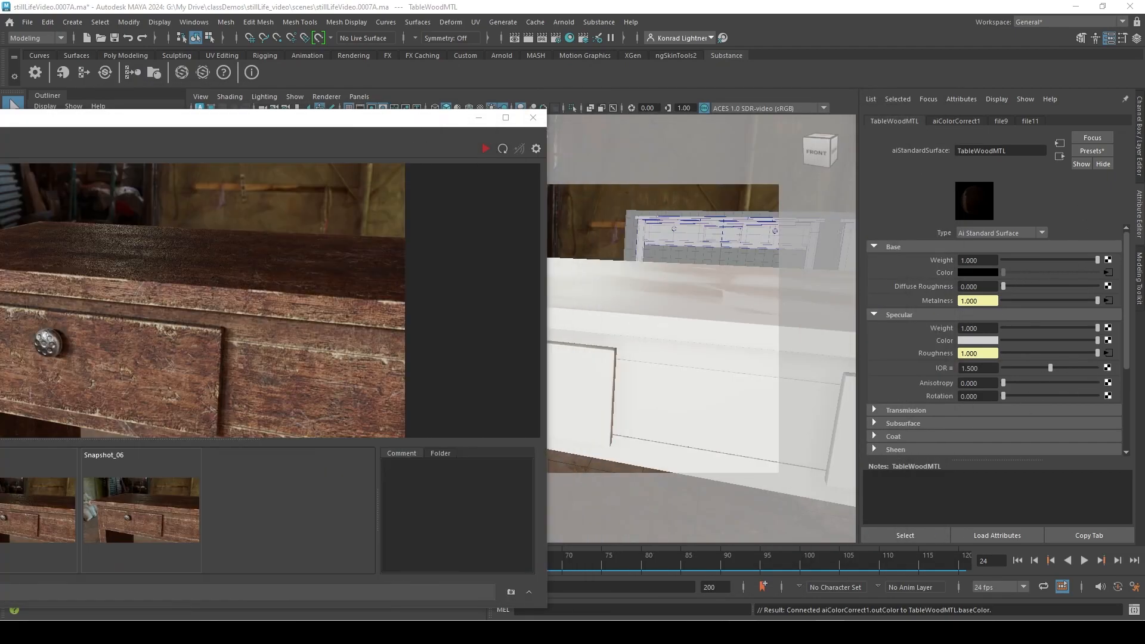
click(343, 136)
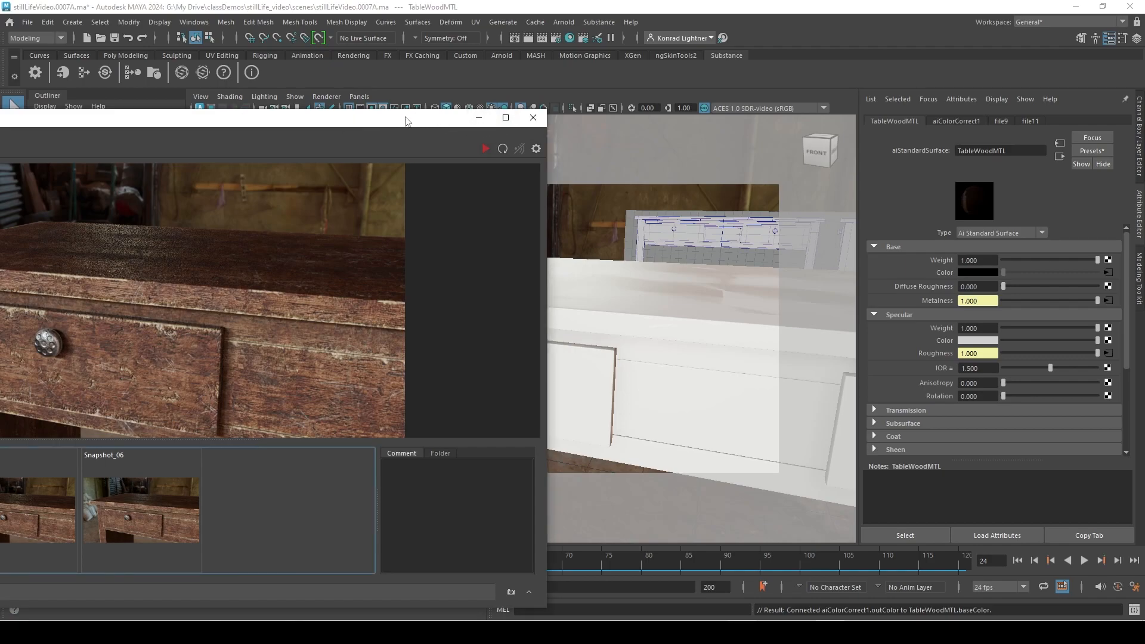
drag(370, 121, 687, 69)
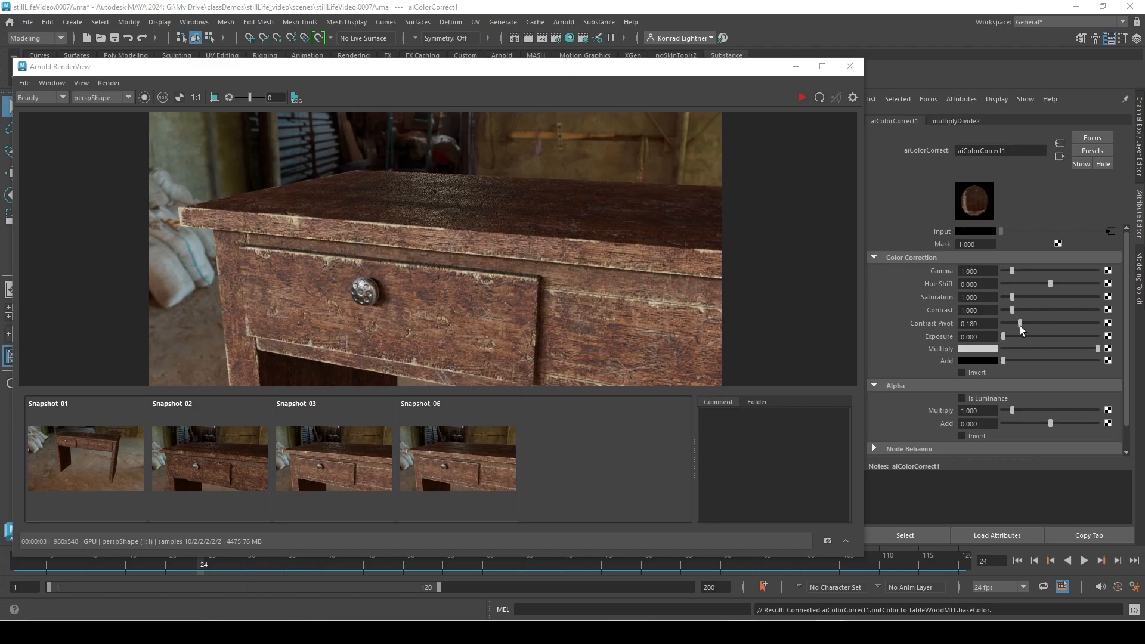
Run the live render and tune aiColorCorrect1's Saturation, trying 0.577 and 0.9 before settling on 0.8.
drag(1012, 297, 1002, 304)
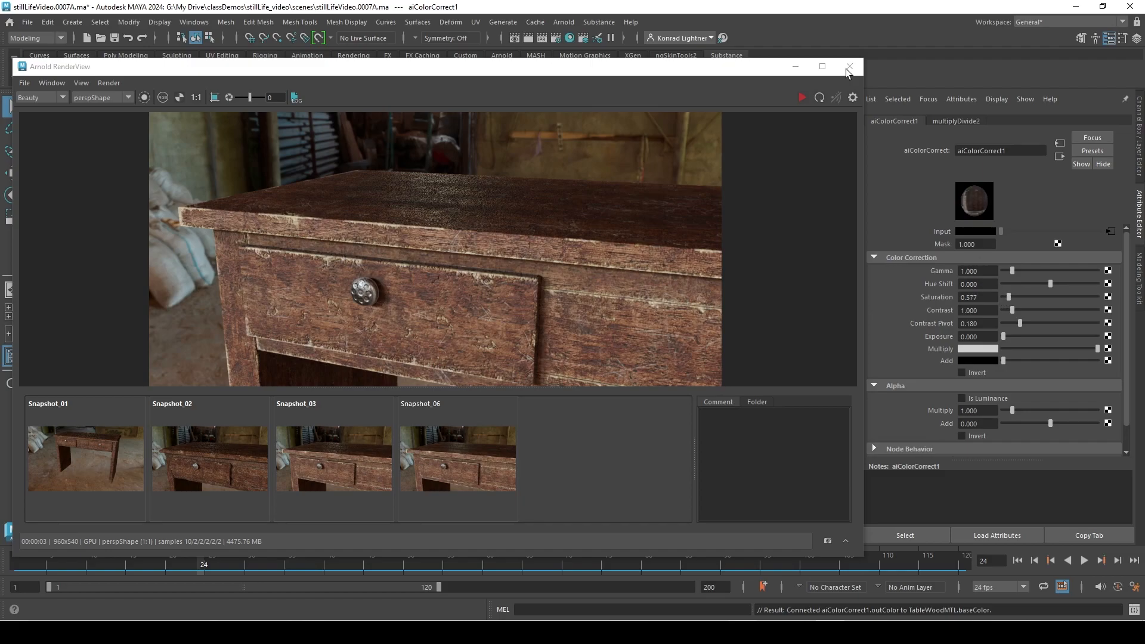
click(801, 98)
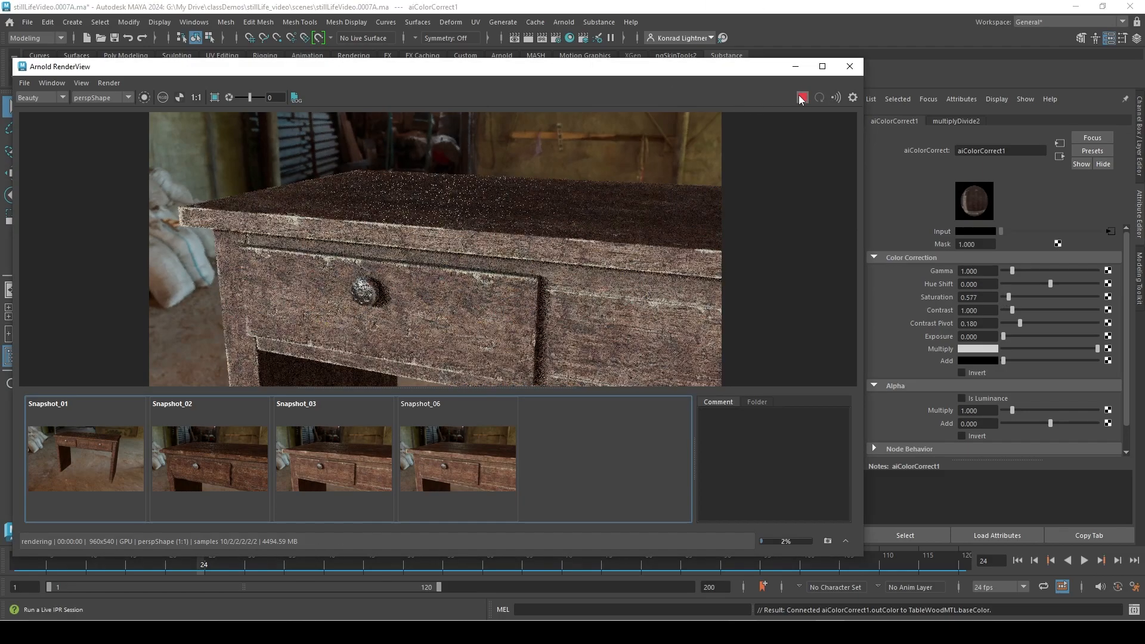
double_click(980, 299)
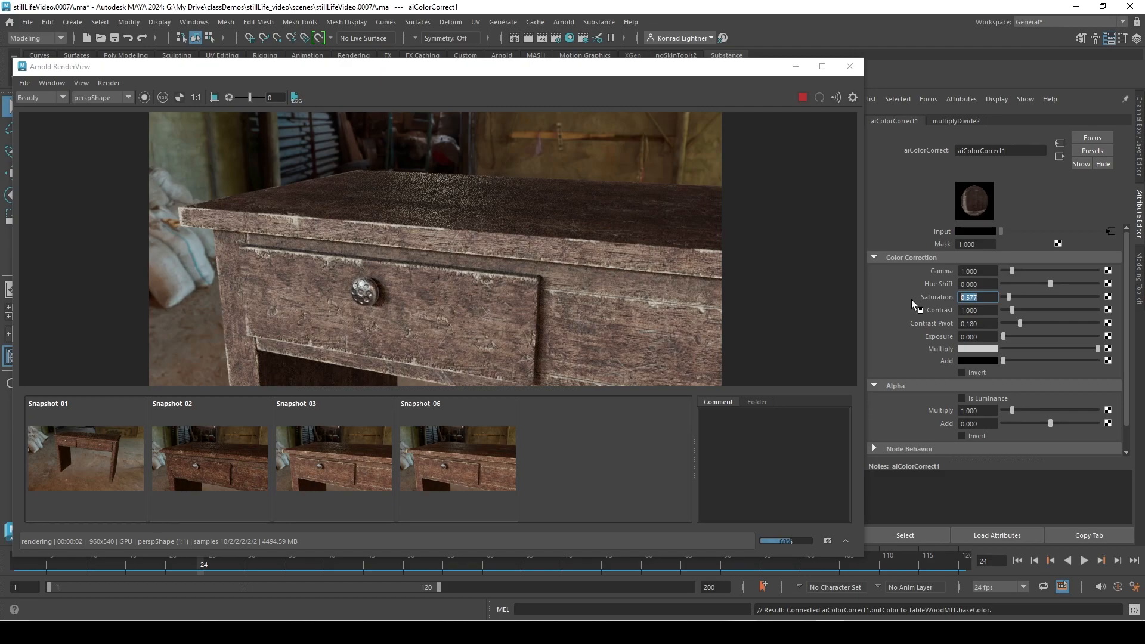
text(0.9)
key(Return)
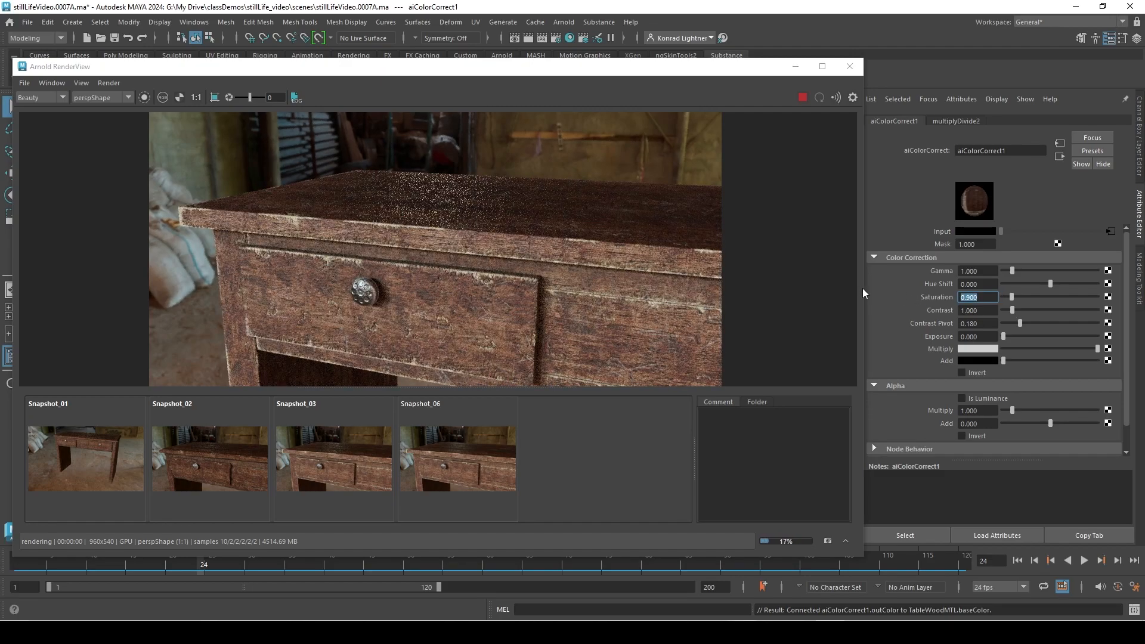
text(0.8)
key(Return)
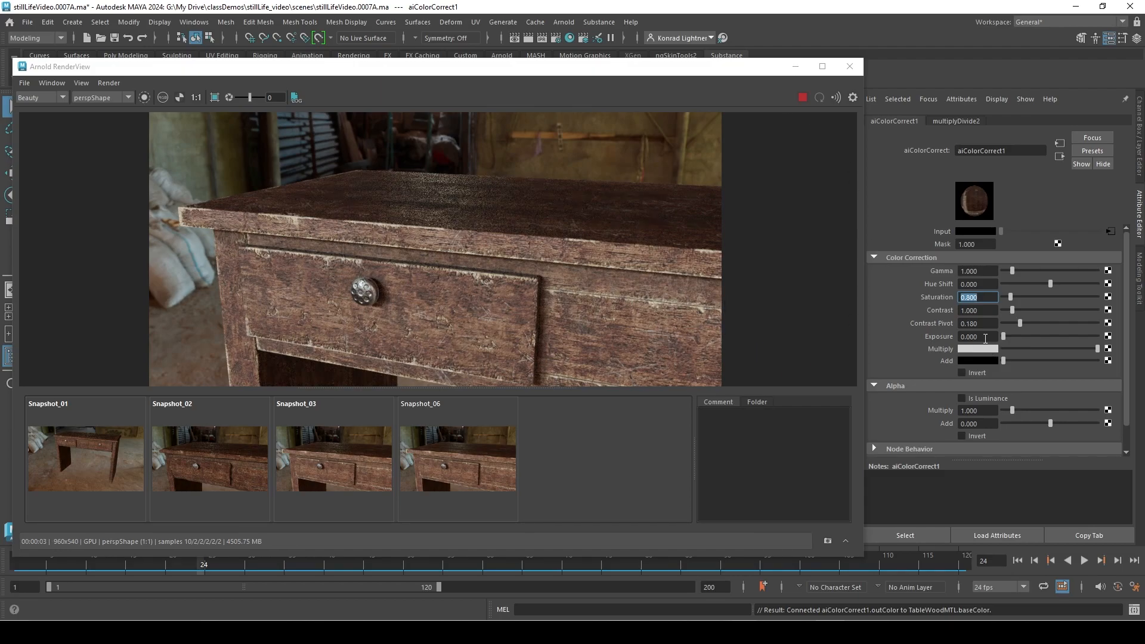
Maximize the Arnold RenderView and inspect the rendered drawer and knob up close.
click(826, 69)
scroll(517, 293, up, 3)
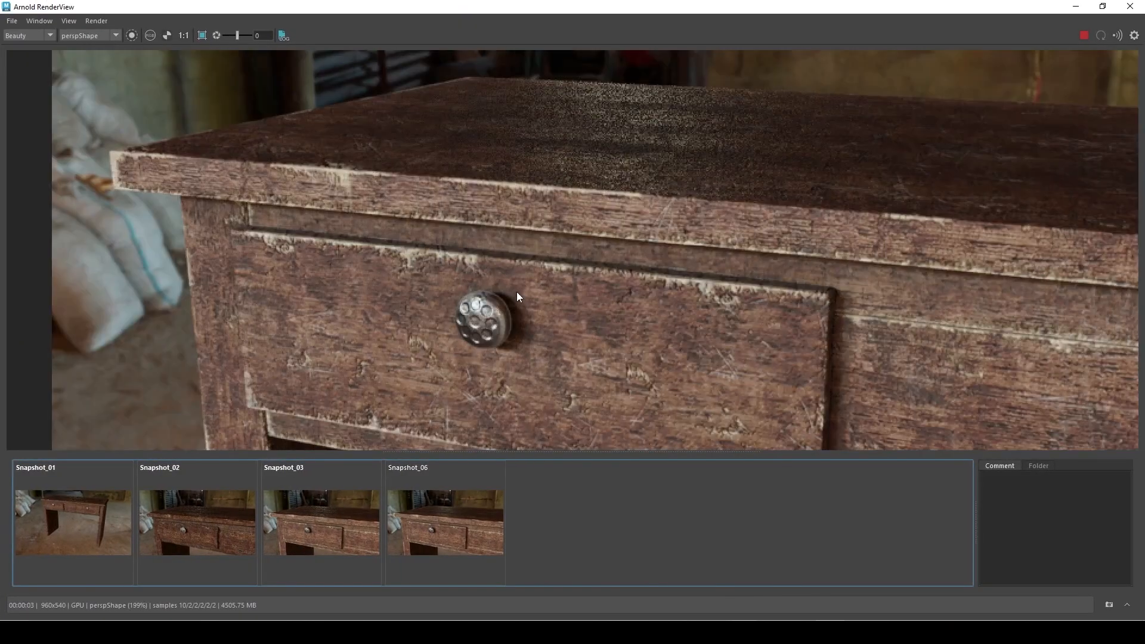
scroll(618, 254, down, 4)
Switch to the Hypershade, maximize it, and shift the bump2d2 node slightly away from the Metalness texture node.
key(alt+Tab)
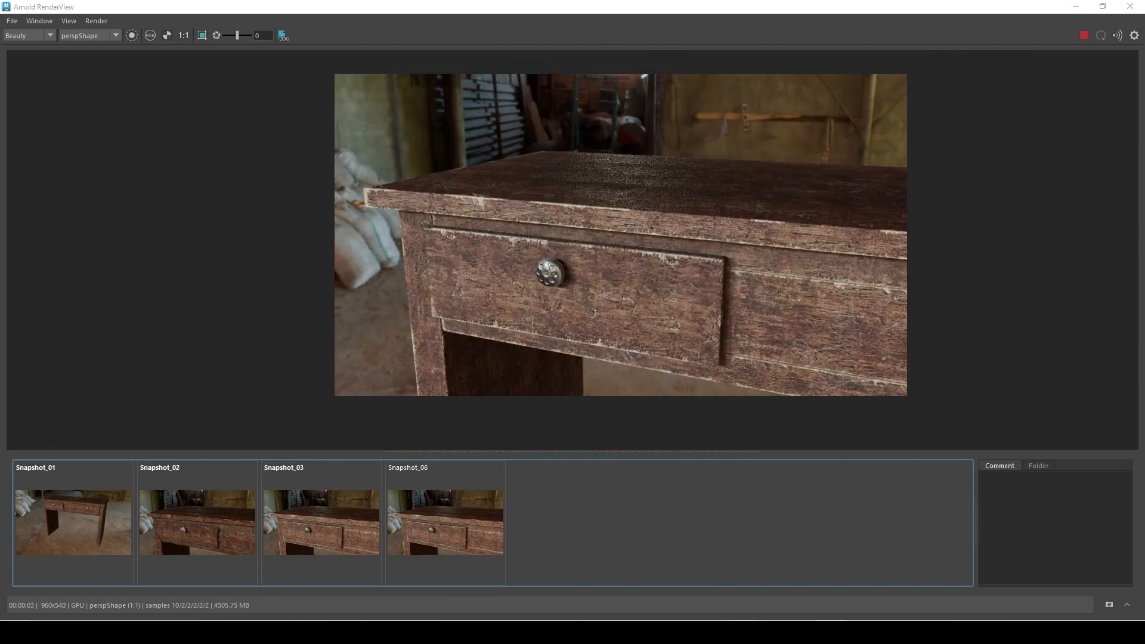
drag(800, 97, 945, 62)
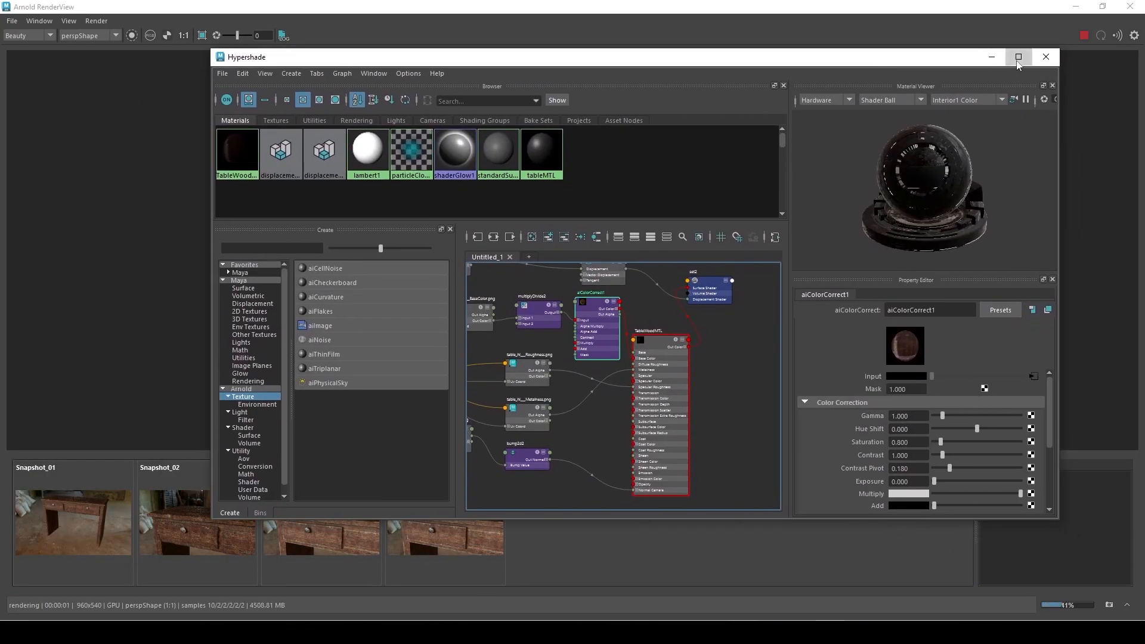
click(1017, 62)
alt+middle_drag(542, 334, 770, 353)
scroll(519, 420, up, 4)
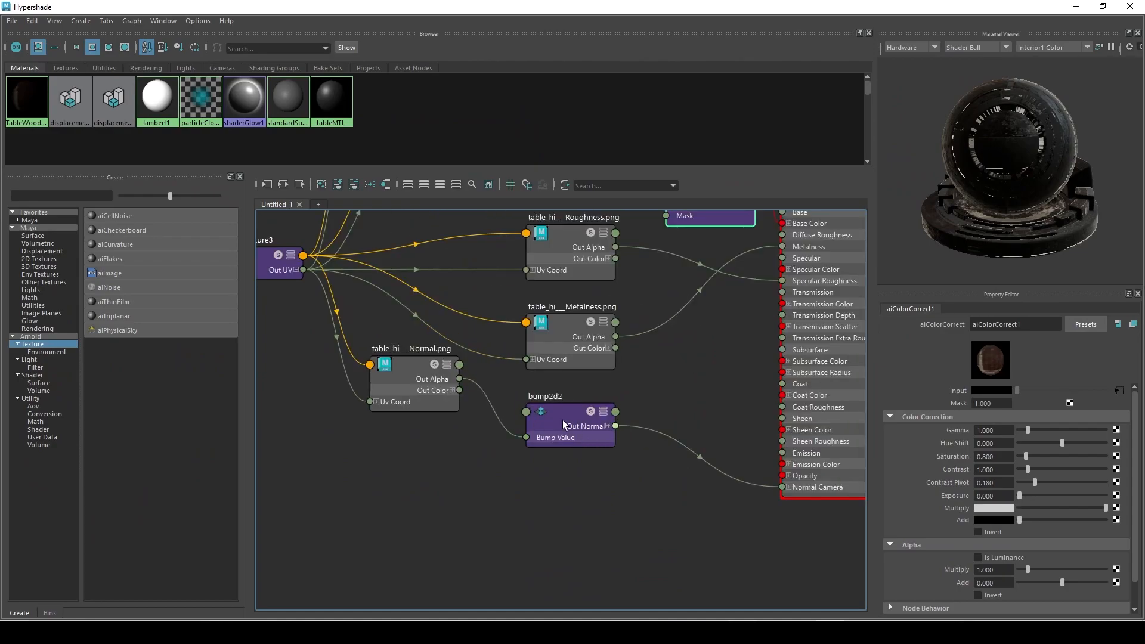
drag(563, 420, 550, 455)
alt+middle_drag(578, 435, 504, 544)
Select the table_hi__Metalness.png node, uncover the RenderView, and turn on isolating the selected node in the render.
click(463, 461)
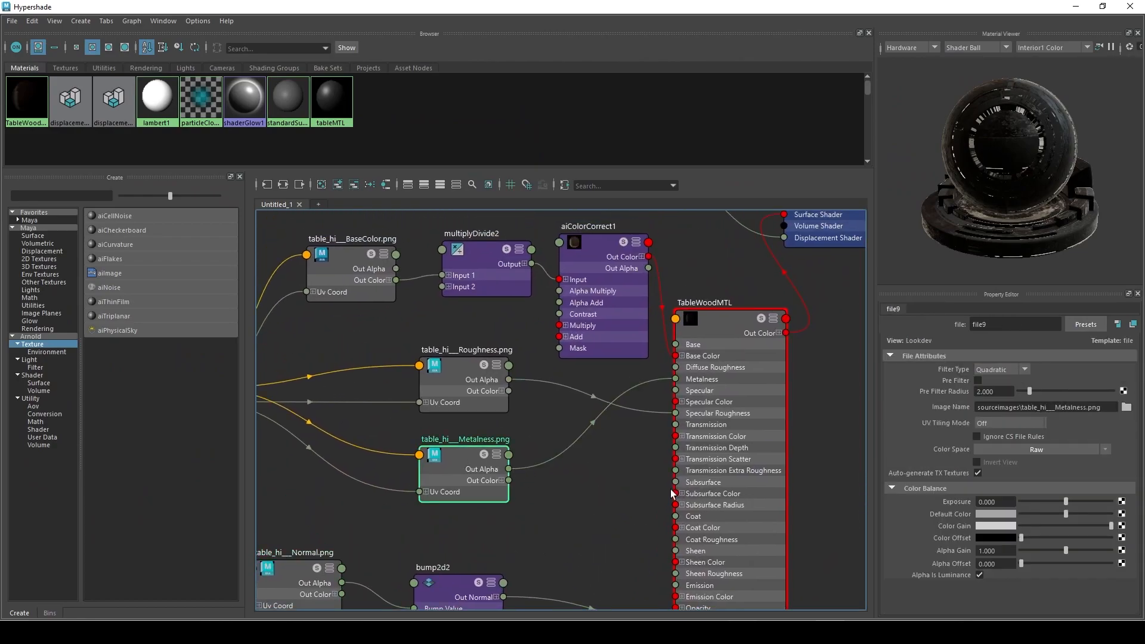
double_click(887, 6)
drag(716, 77, 0, 250)
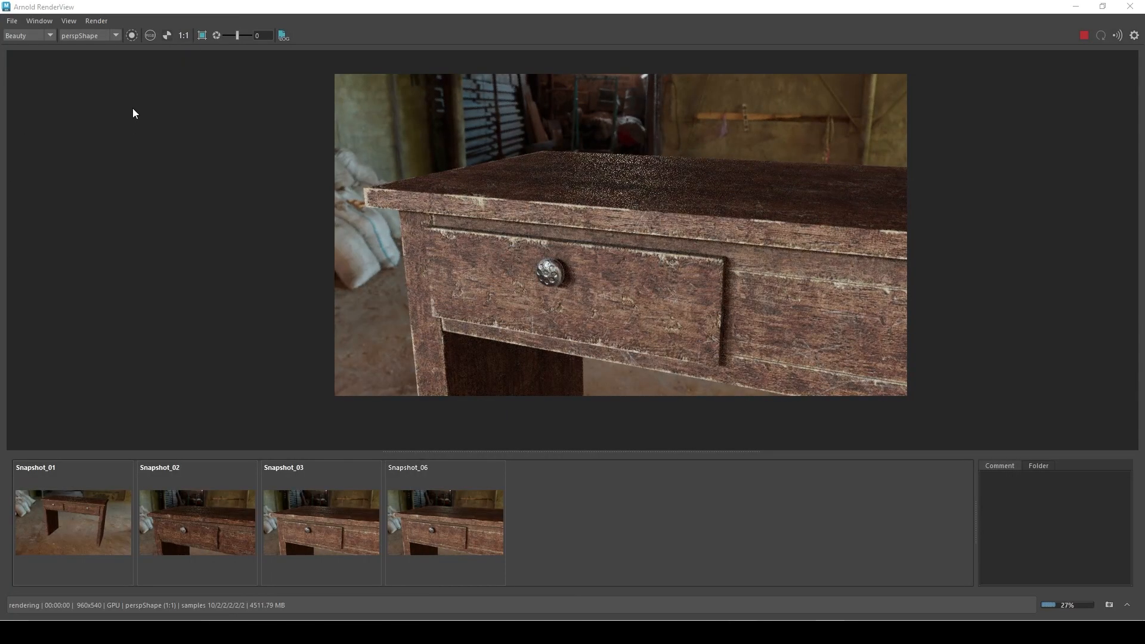
click(133, 35)
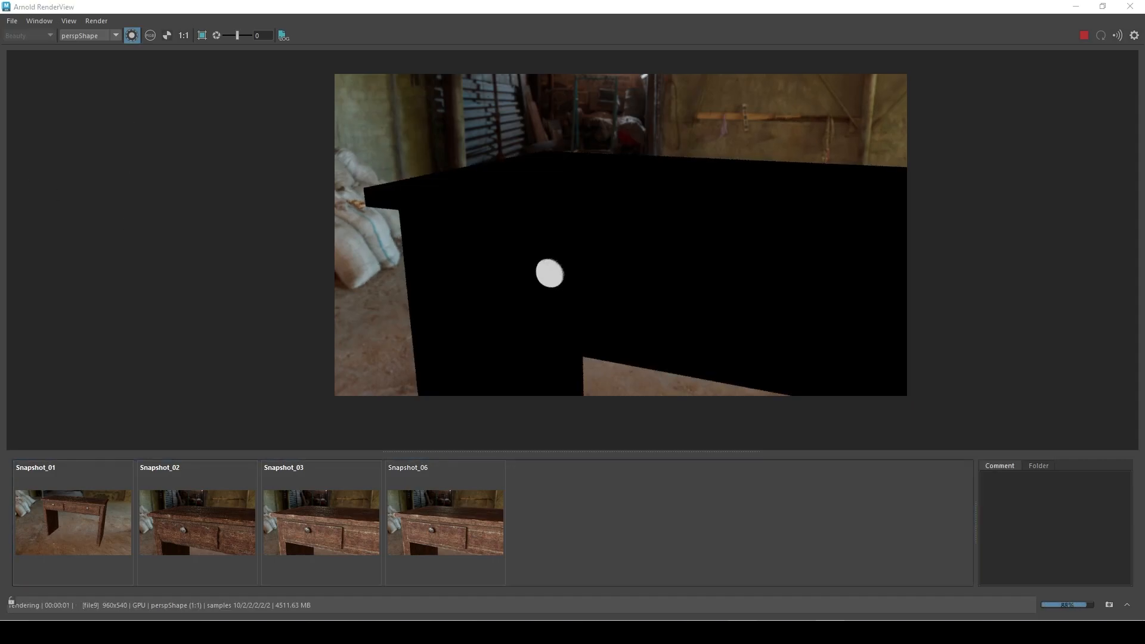
Close the Hypershade's Browser and Create panes, frame the whole node network, and move the window off the render.
drag(0, 146, 770, 92)
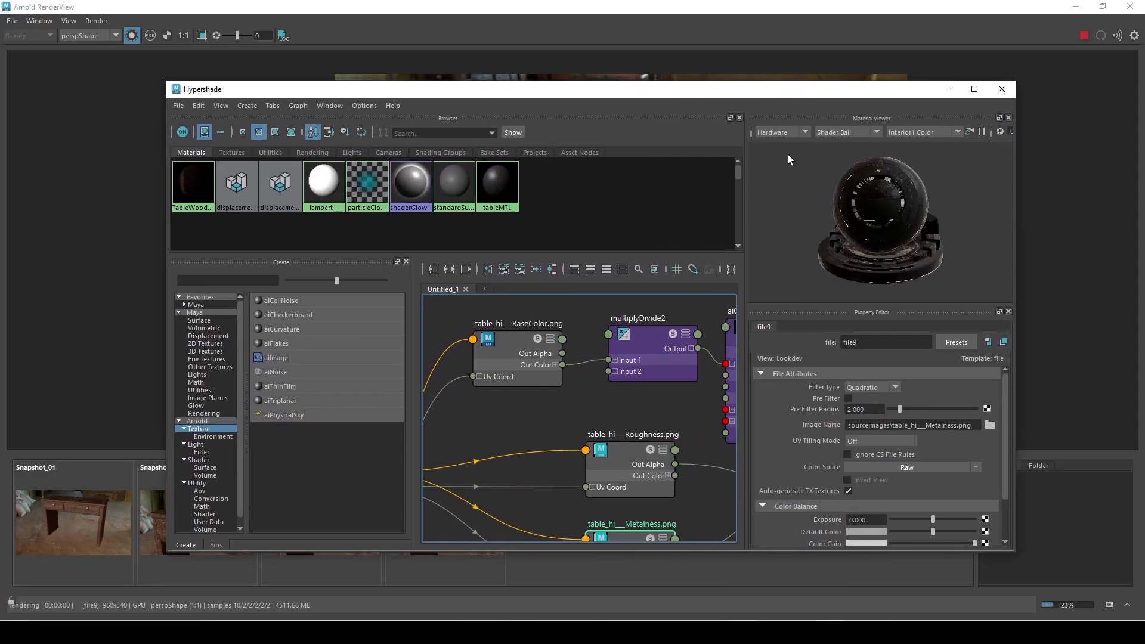
drag(699, 94, 764, 199)
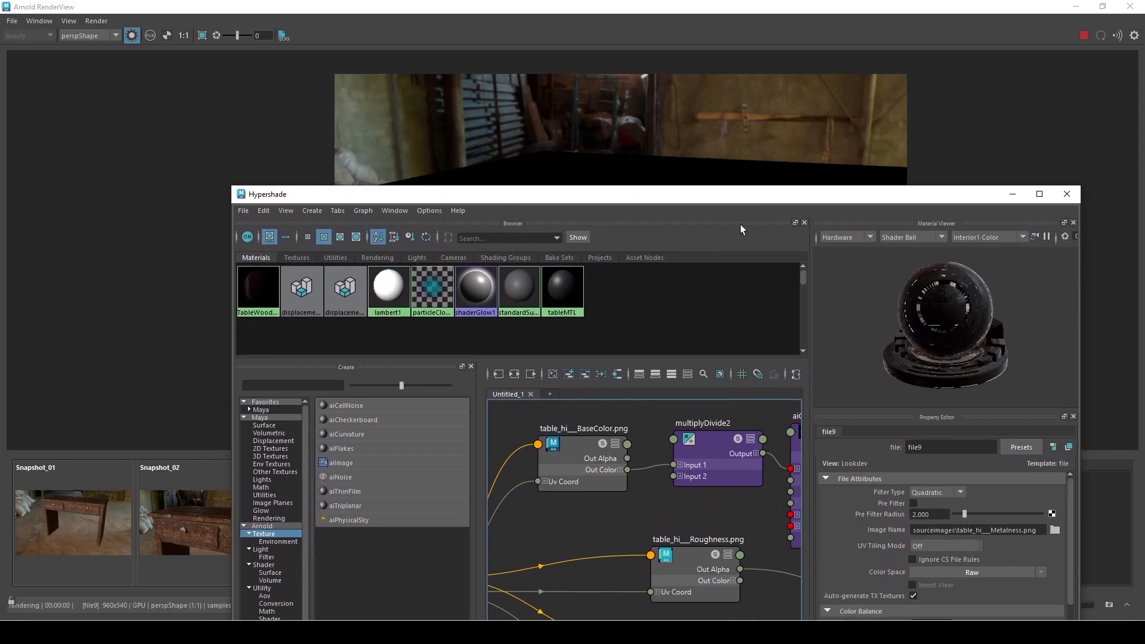
click(654, 374)
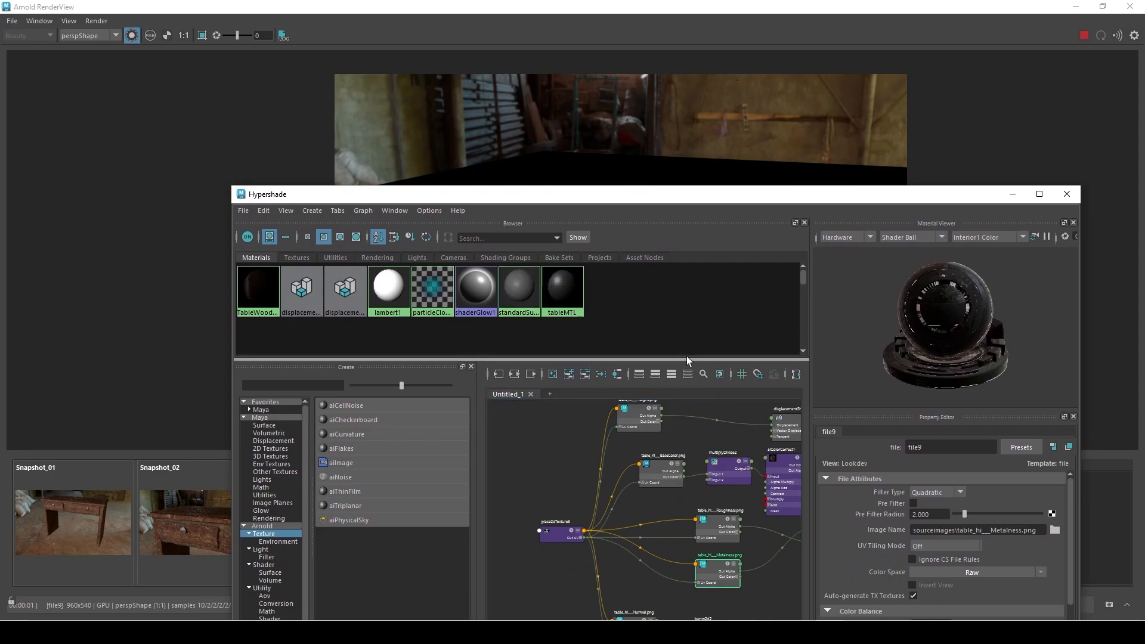
click(804, 223)
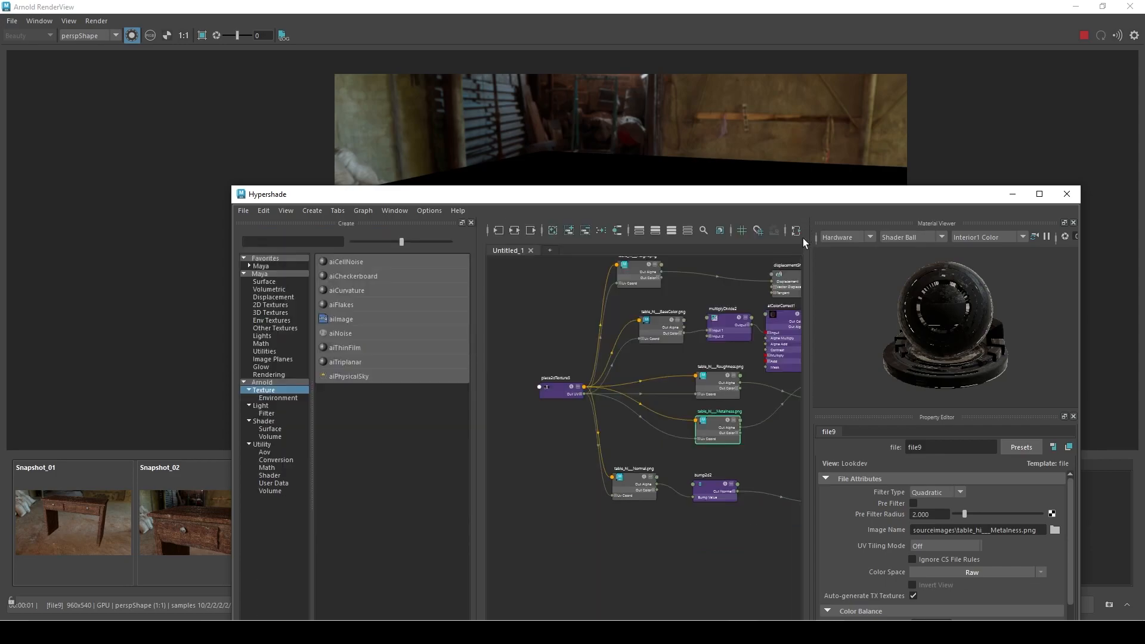
click(471, 223)
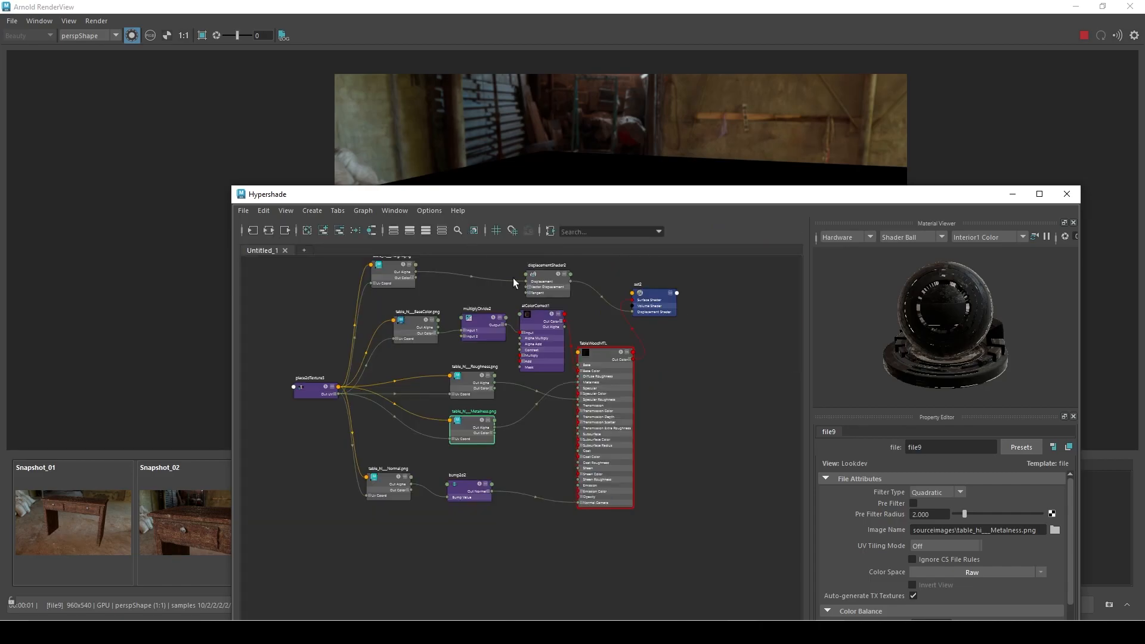
alt+middle_drag(690, 396, 707, 457)
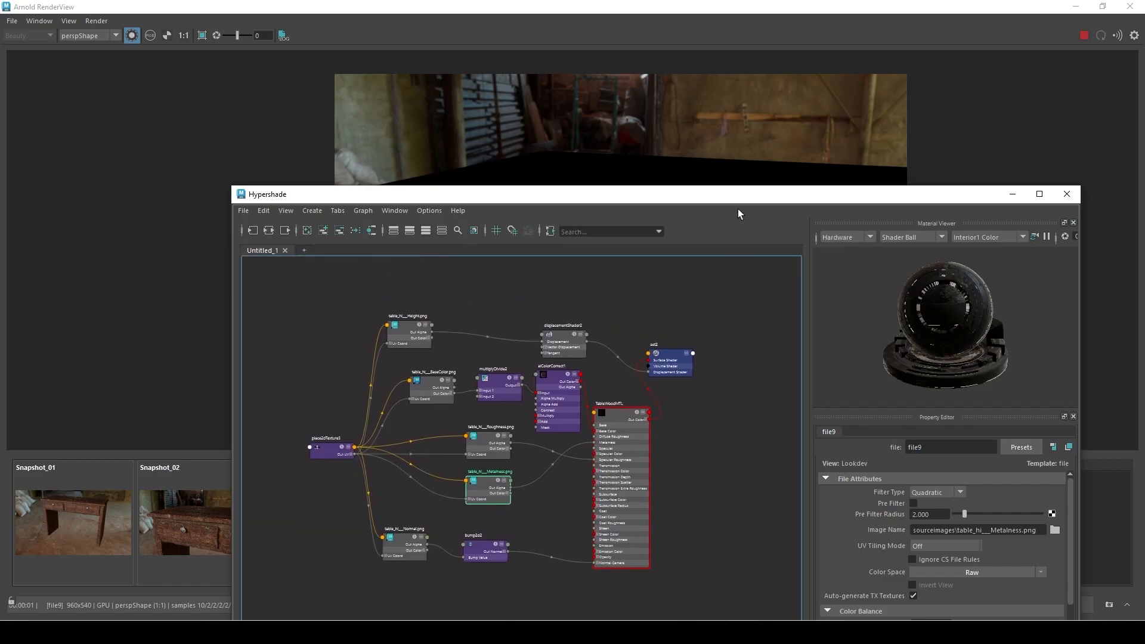
drag(708, 189, 0, 250)
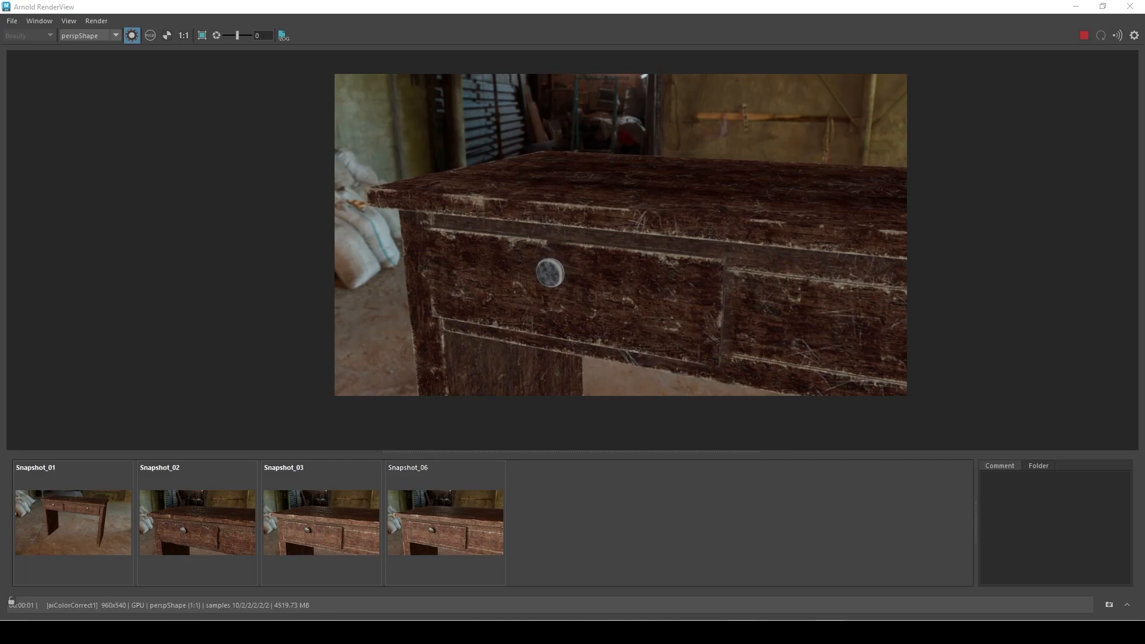
Bring back and narrow the Hypershade, select the file8 texture node, and clear the window away to inspect that texture isolated in the render.
drag(0, 111, 699, 136)
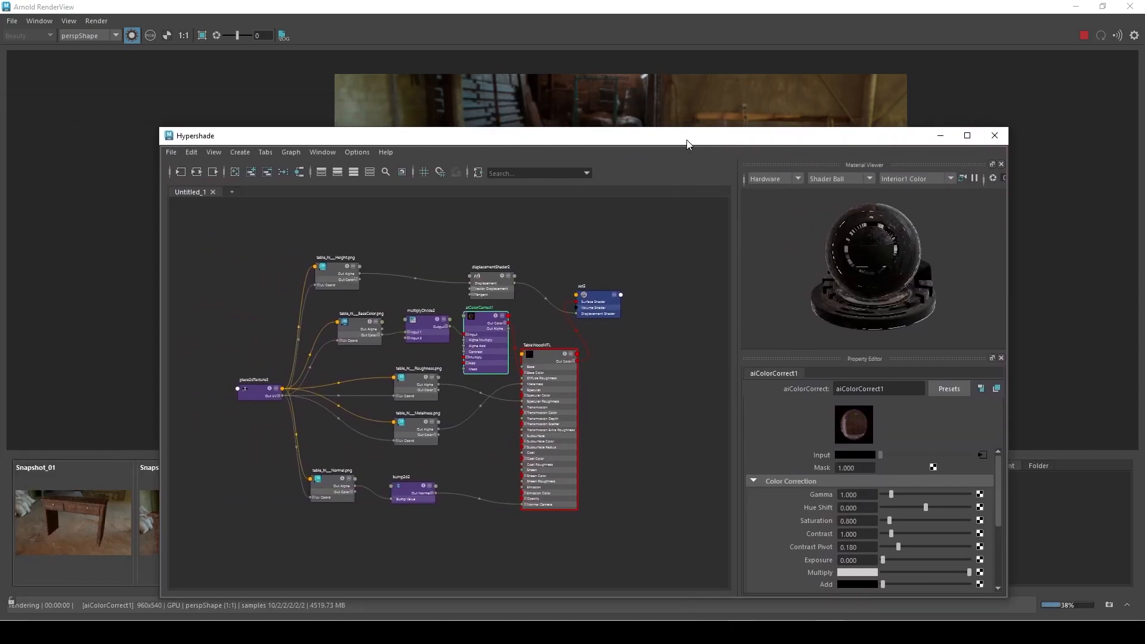
drag(1008, 171, 955, 172)
drag(765, 139, 1005, 187)
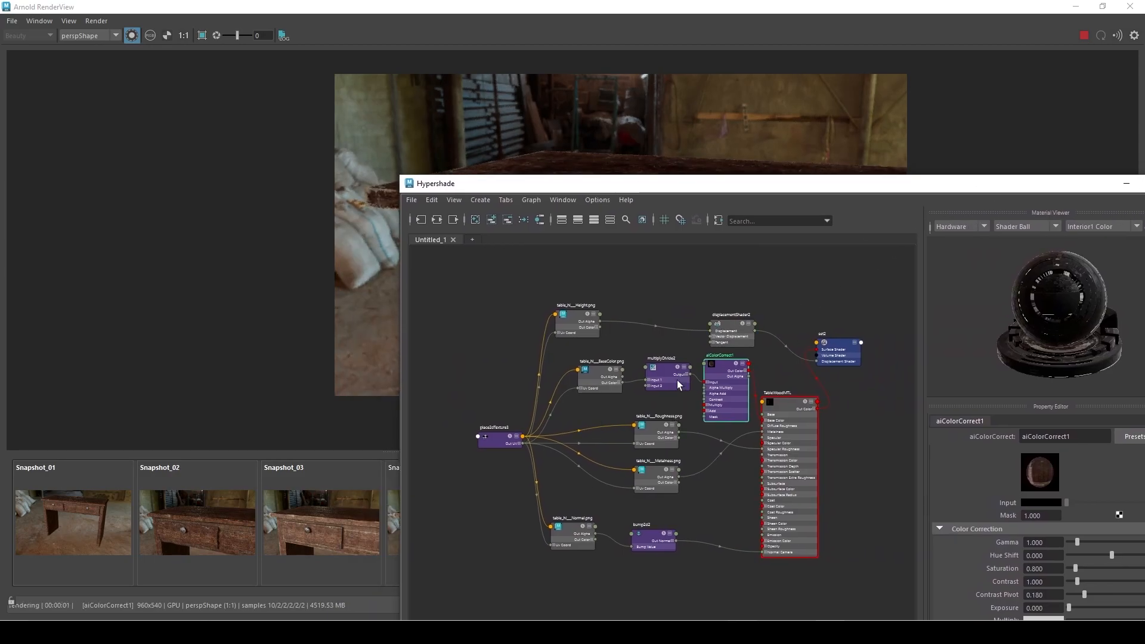
click(737, 334)
drag(819, 188, 0, 247)
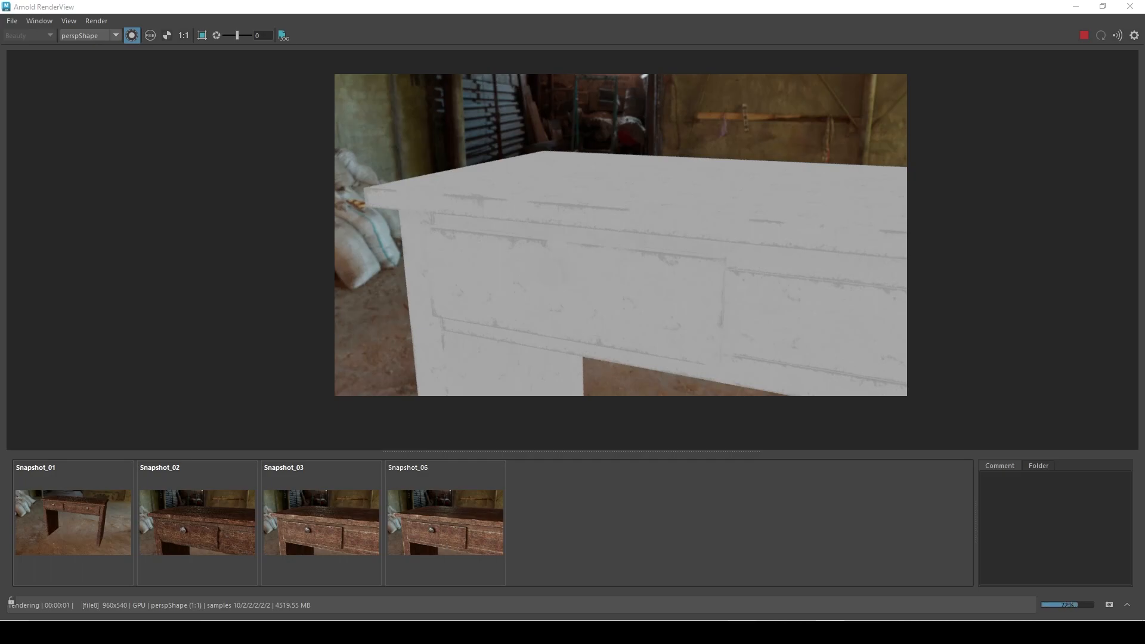